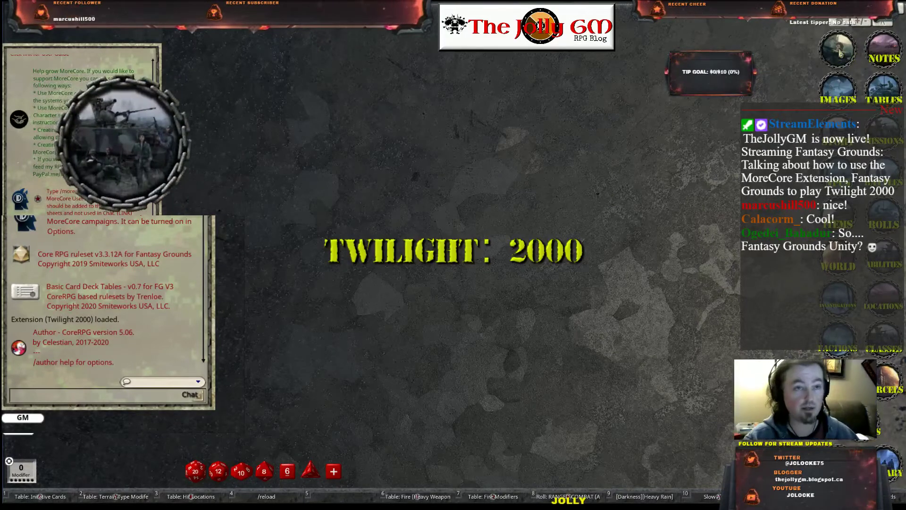
Open the Template mk1 character sheet from the heroes list and resize its window to be narrower and taller.
left_click(839, 54)
left_click(427, 298)
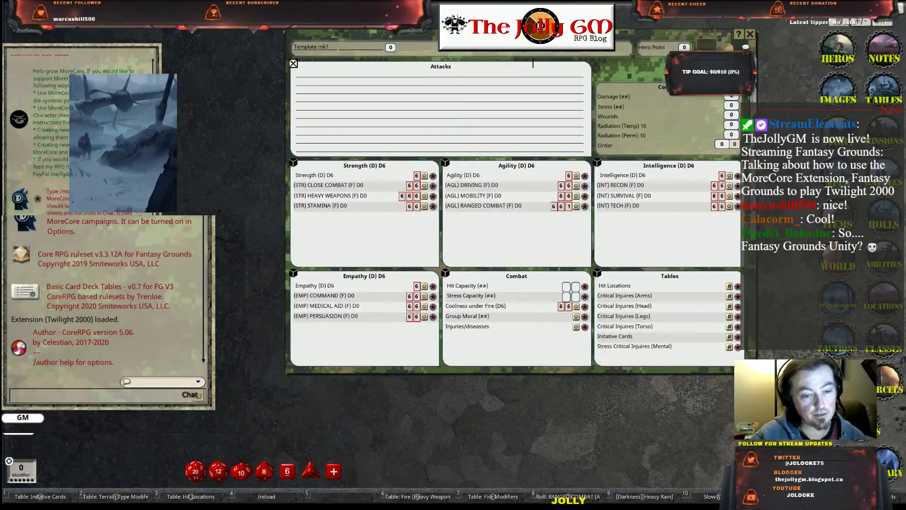
left_click_drag(754, 371, 666, 428)
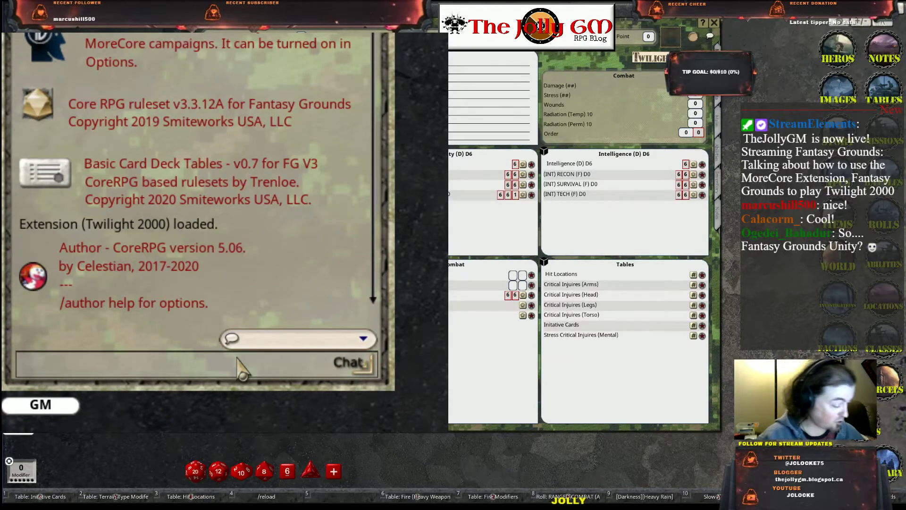
Post the die rating key "A=D12 B=D10 C=D8 D=D6 F=0" to the chat.
type("A=D12")
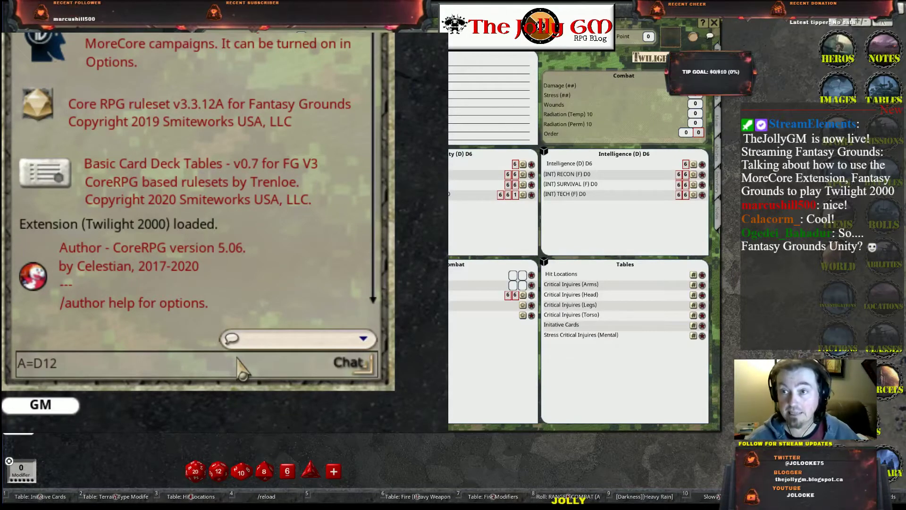
type("B=")
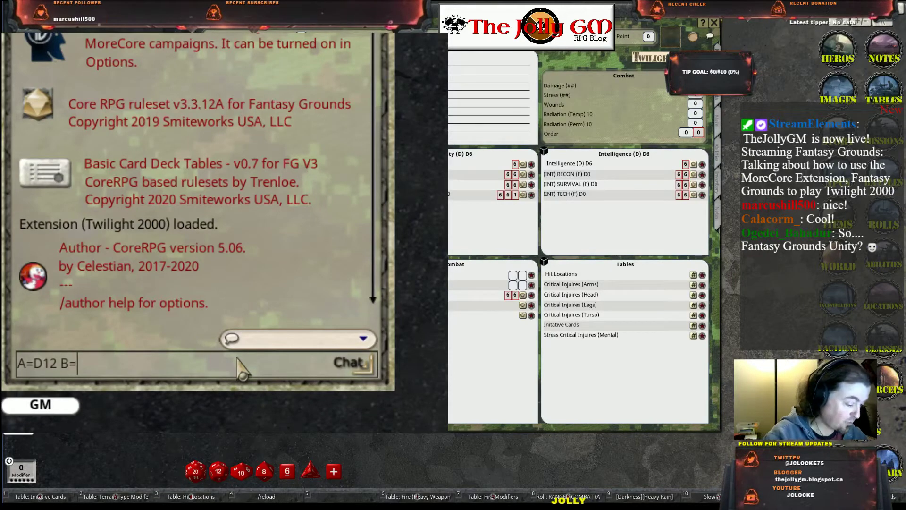
type("D10")
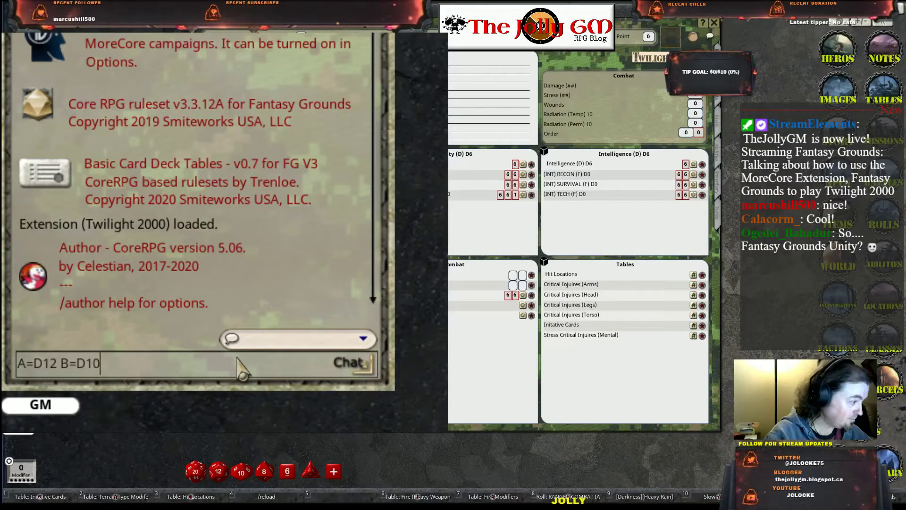
type(" C=D8")
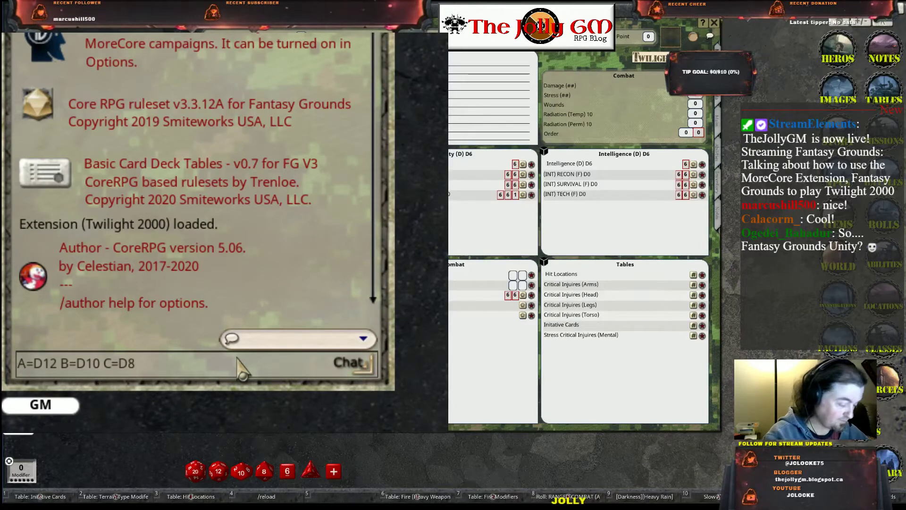
type(" D=")
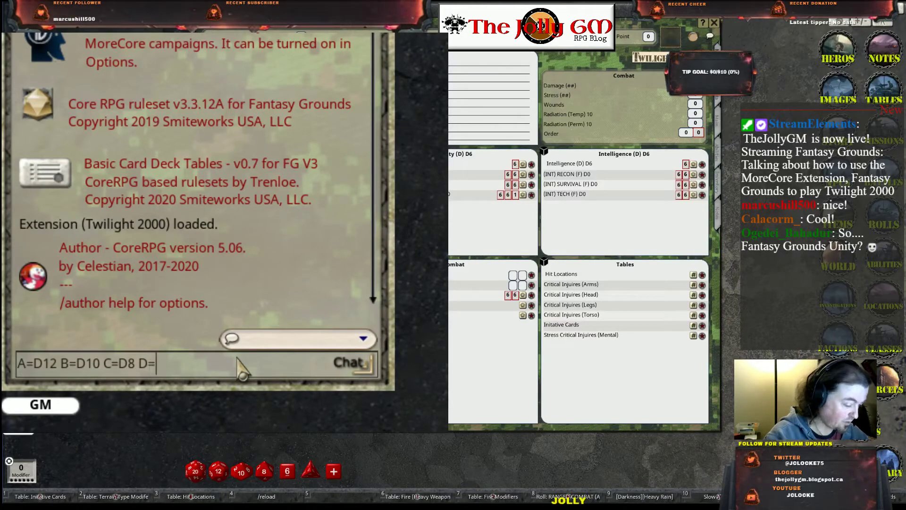
key("shift")
type("D6")
key("shift")
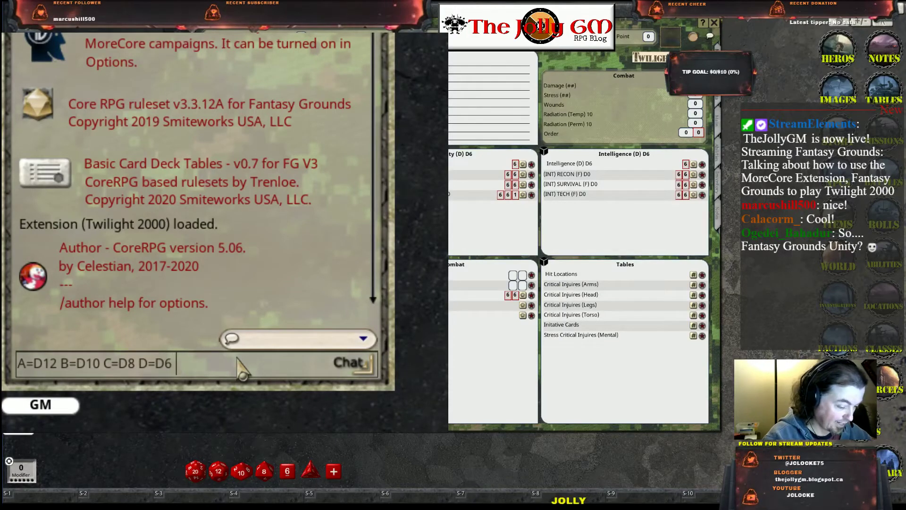
type("F=0")
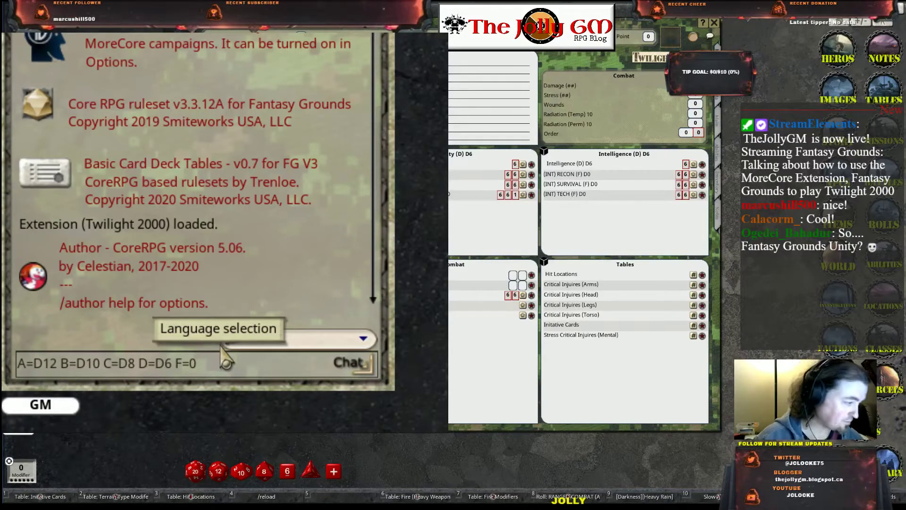
key("Return")
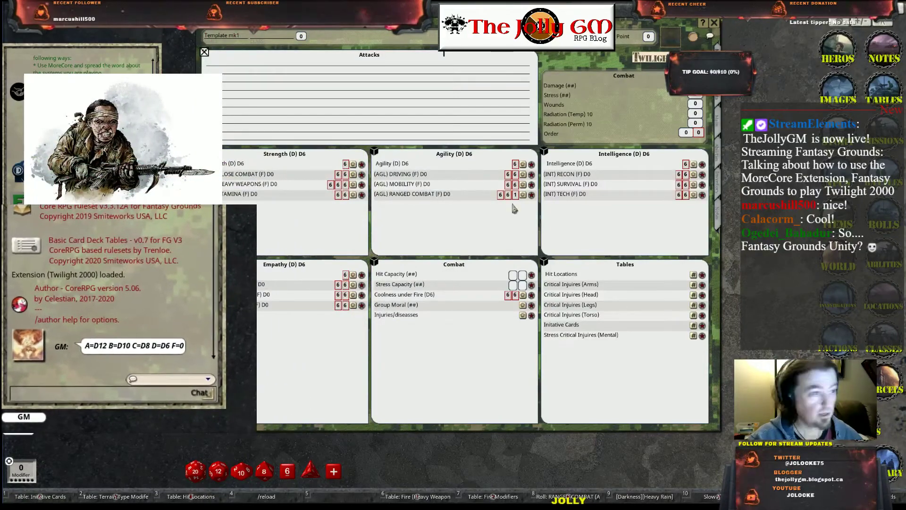
Reposition the Template mk1 sheet and roll its Close Combat skill twice with two D6 dice.
left_click_drag(310, 213, 368, 212)
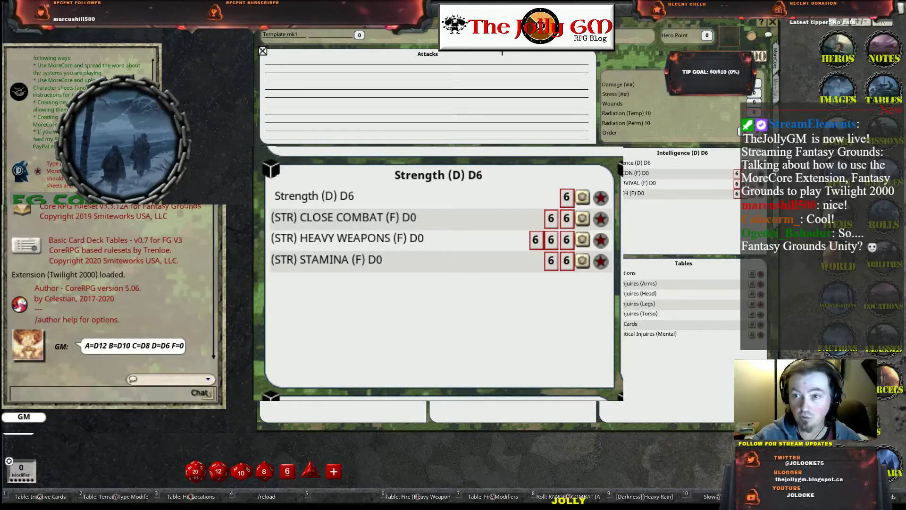
left_click(584, 222)
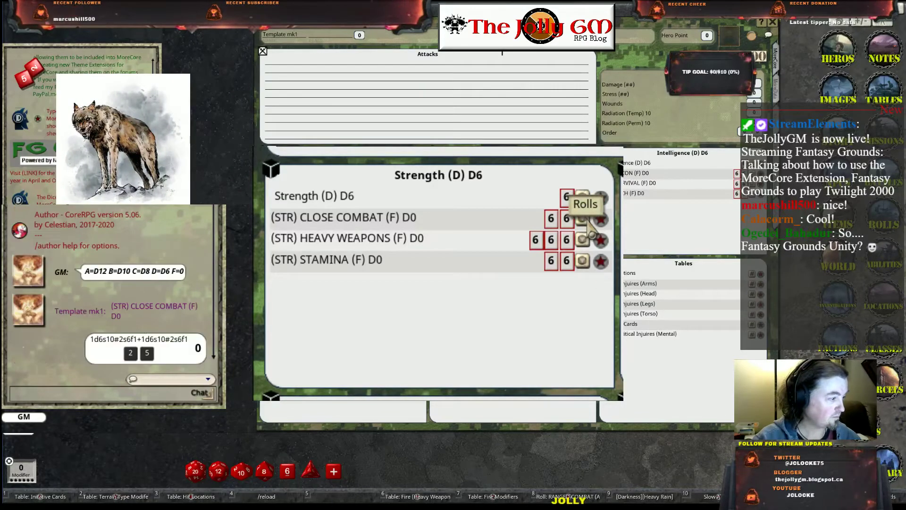
left_click(584, 222)
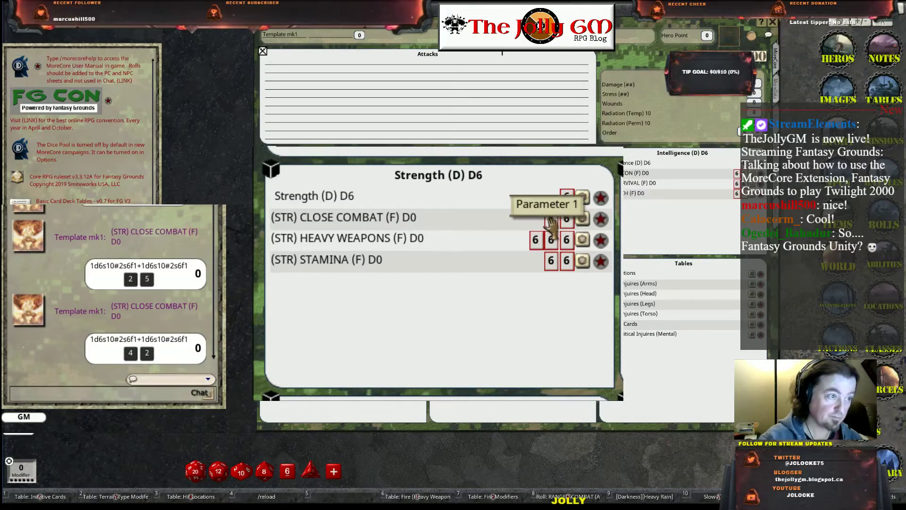
Set the template's Close Combat parameters to 8 and 10 and roll the skill.
scroll(551, 225, "up", 2)
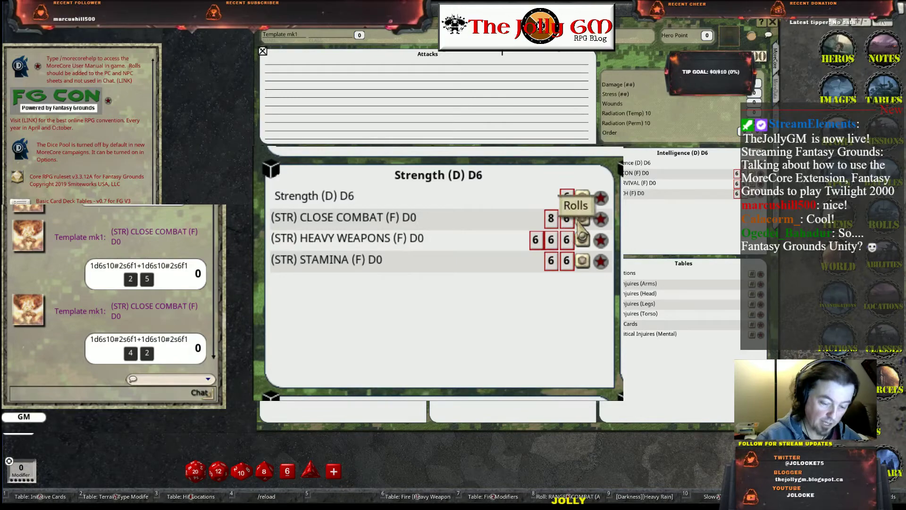
scroll(579, 221, "up", 3)
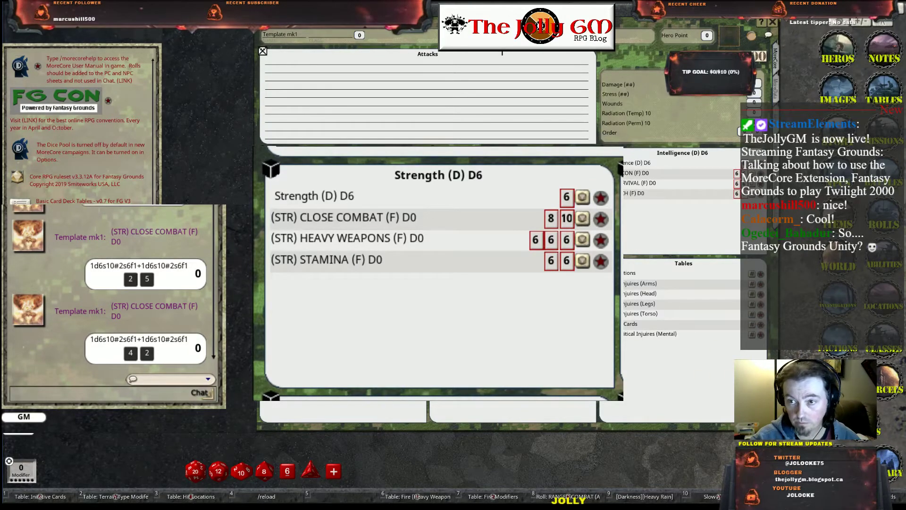
double_click(567, 218)
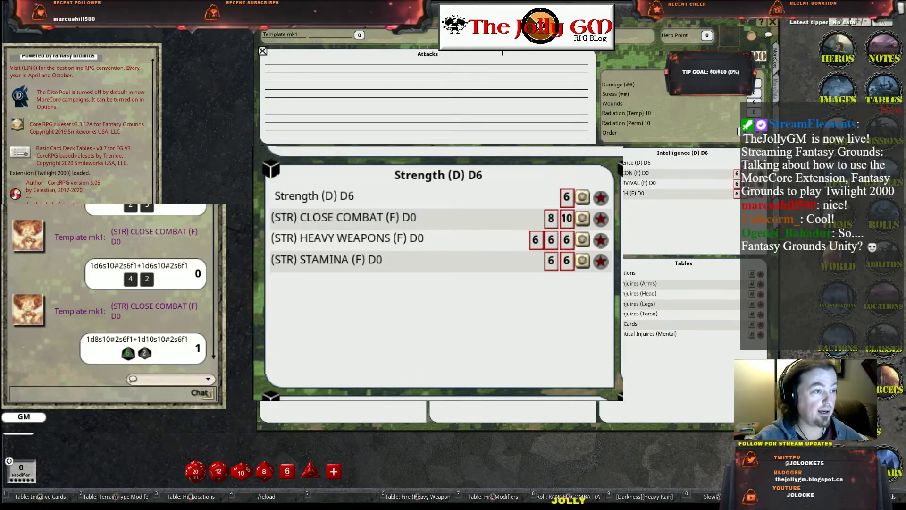
Open the Gunner's character sheet from the character list and move it over the template sheet.
left_click(838, 48)
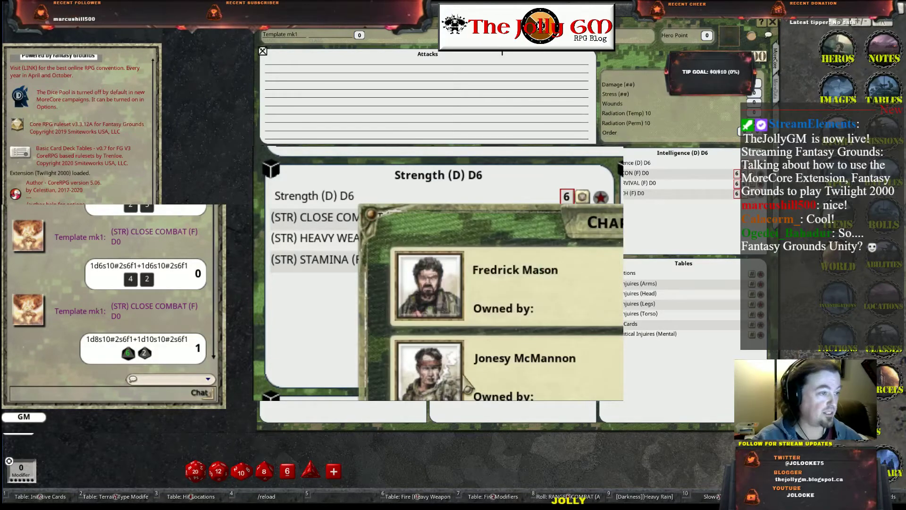
left_click(480, 308)
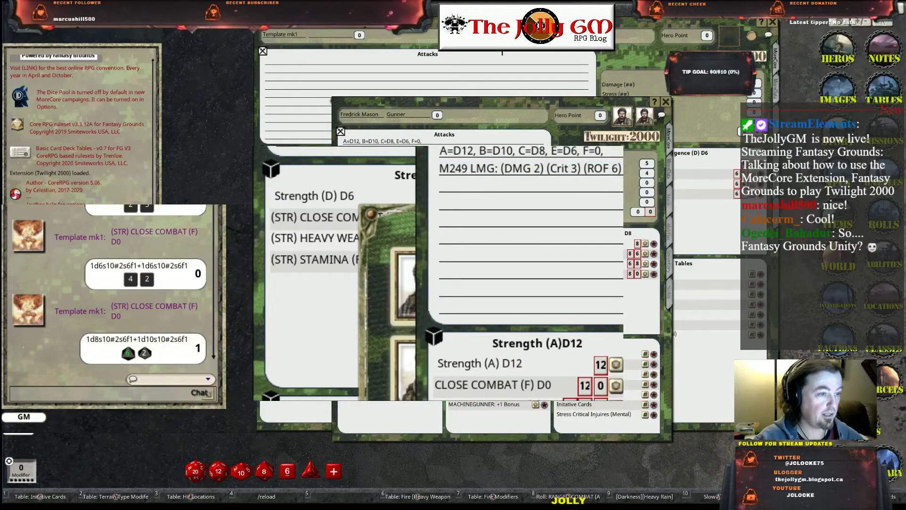
left_click_drag(537, 112, 460, 24)
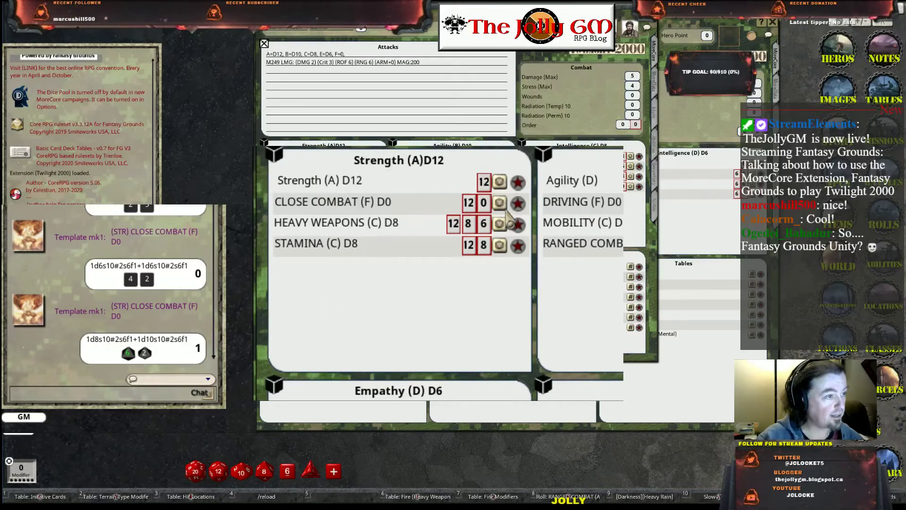
Roll the Gunner's Close Combat with parameters 12 and 0, set the second parameter to -1 and roll again.
left_click(518, 204)
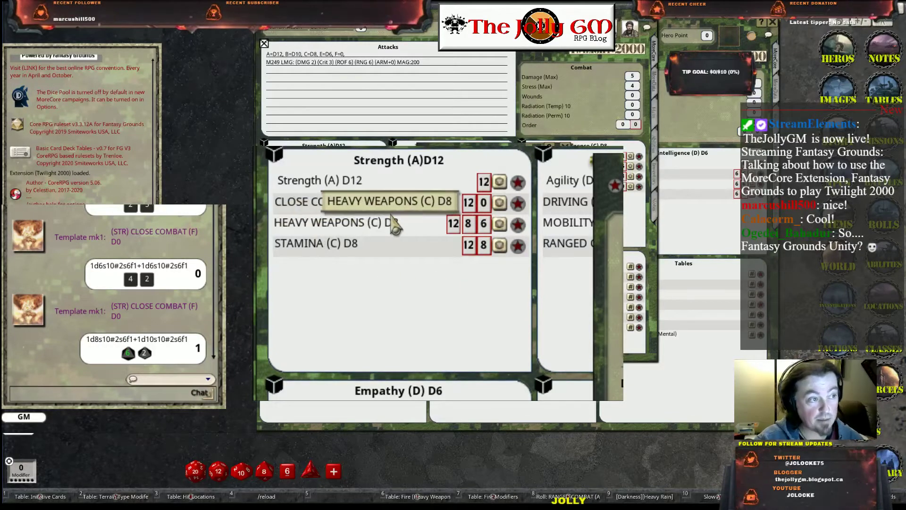
left_click(502, 207)
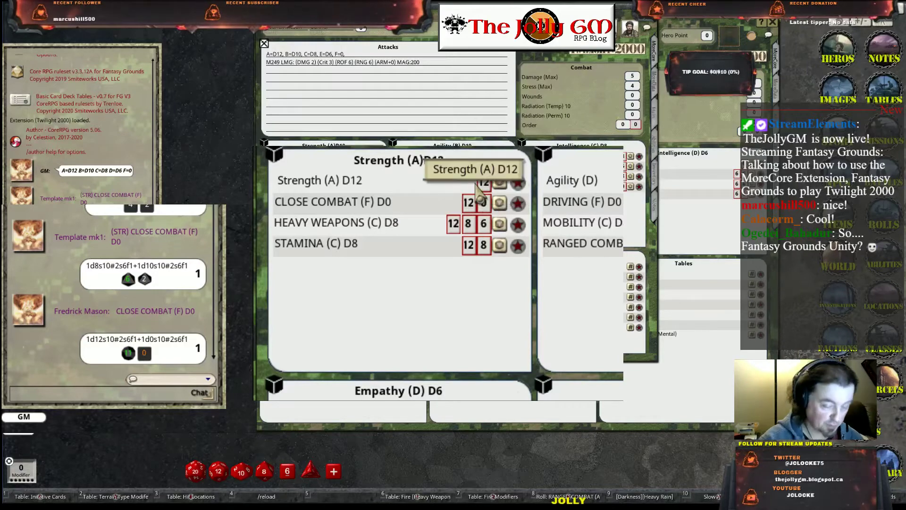
left_click(518, 203)
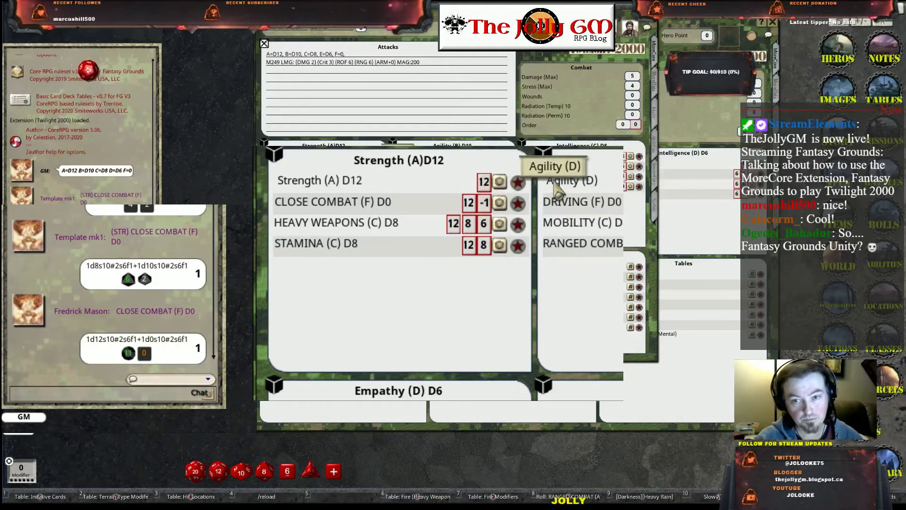
left_click_drag(399, 227, 472, 203)
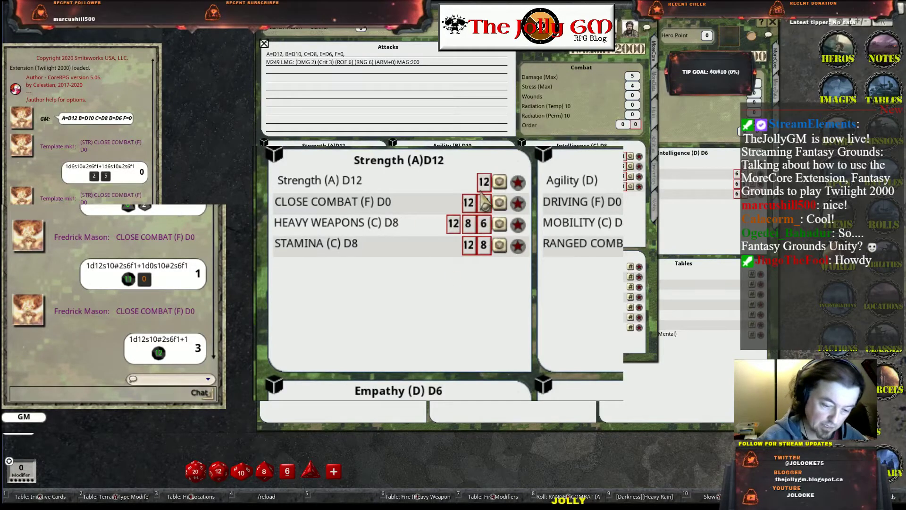
Roll the Gunner's Heavy Weapons skill repeatedly, including with the third parameter set to 0 and to 6.
left_click(500, 225)
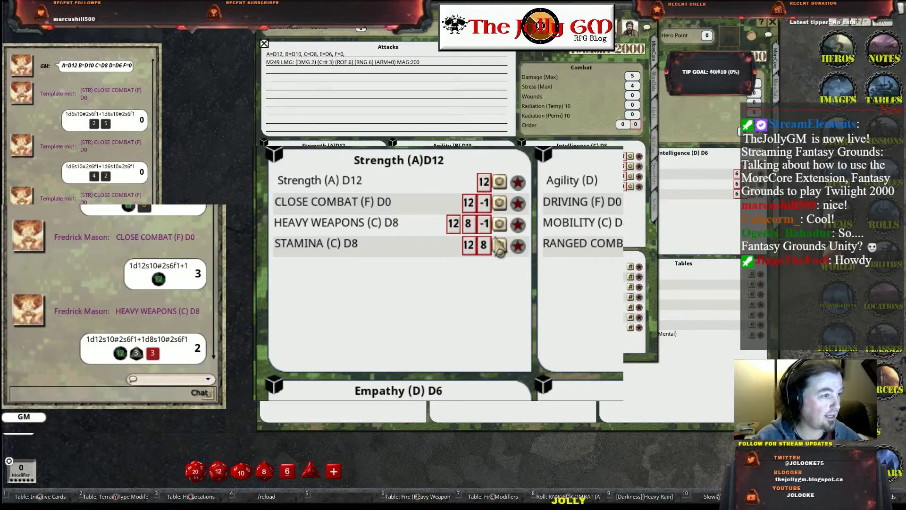
scroll(491, 219, "up", 1)
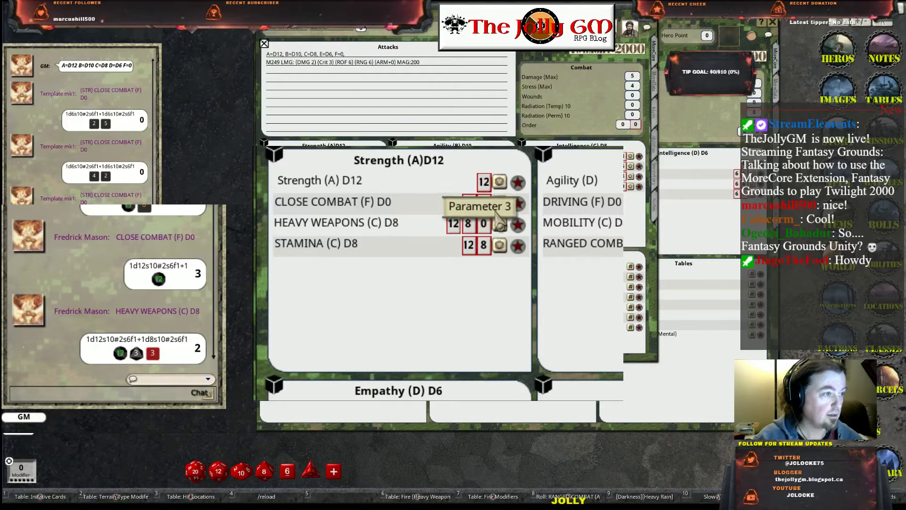
left_click(499, 203)
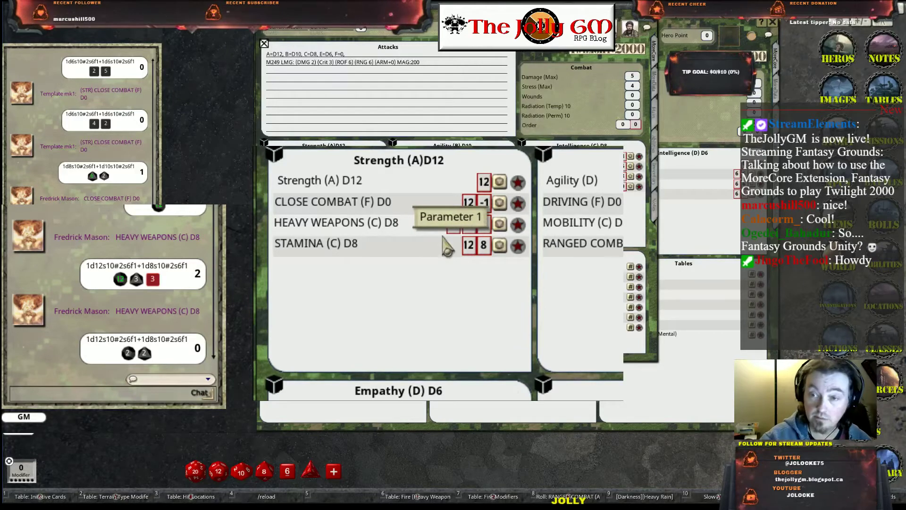
left_click(501, 227)
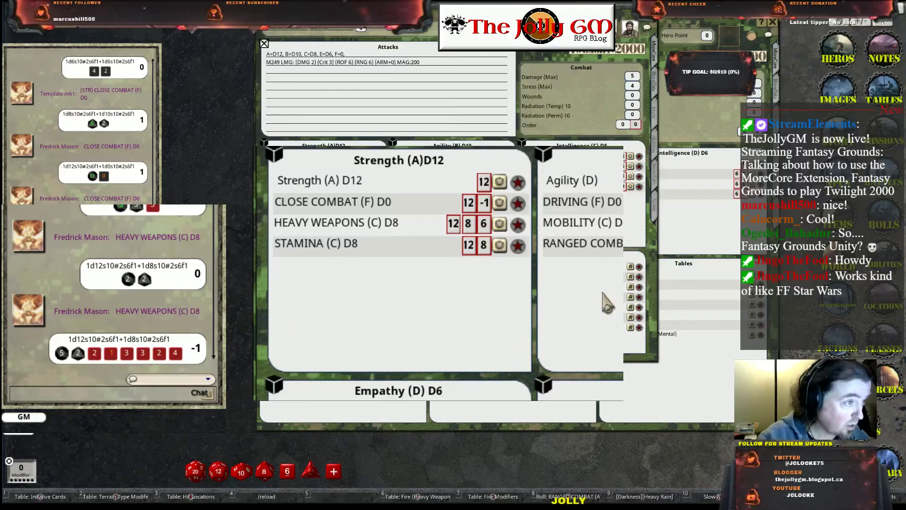
Set the second Close Combat parameter to 12 and roll the skill with two D12 dice.
scroll(484, 203, "down", 1)
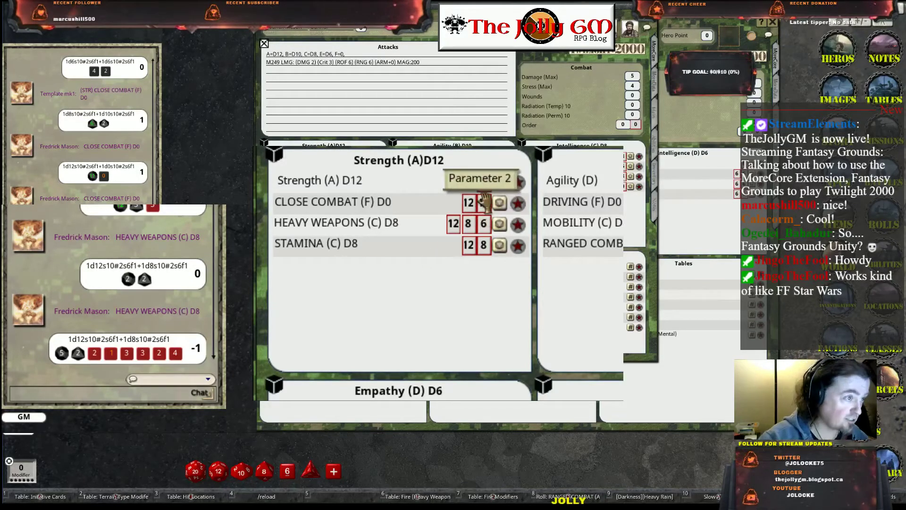
scroll(485, 203, "down", 1)
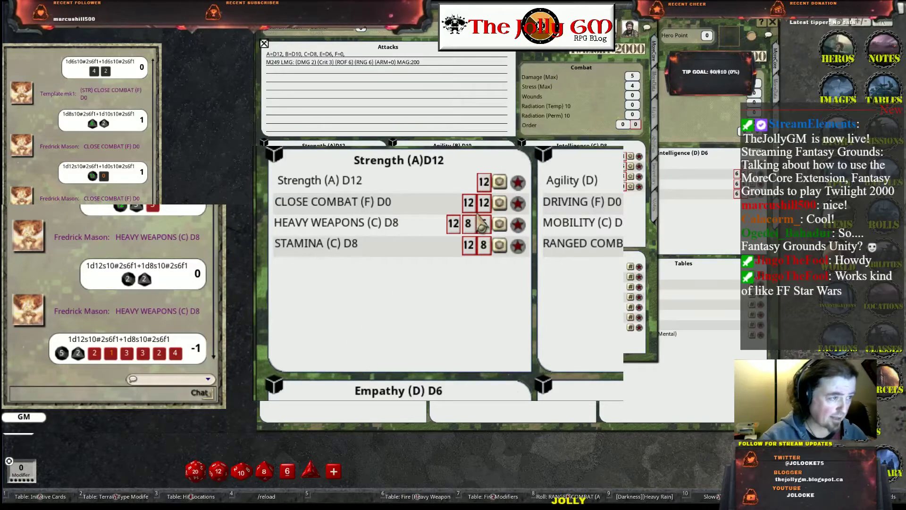
left_click(501, 220)
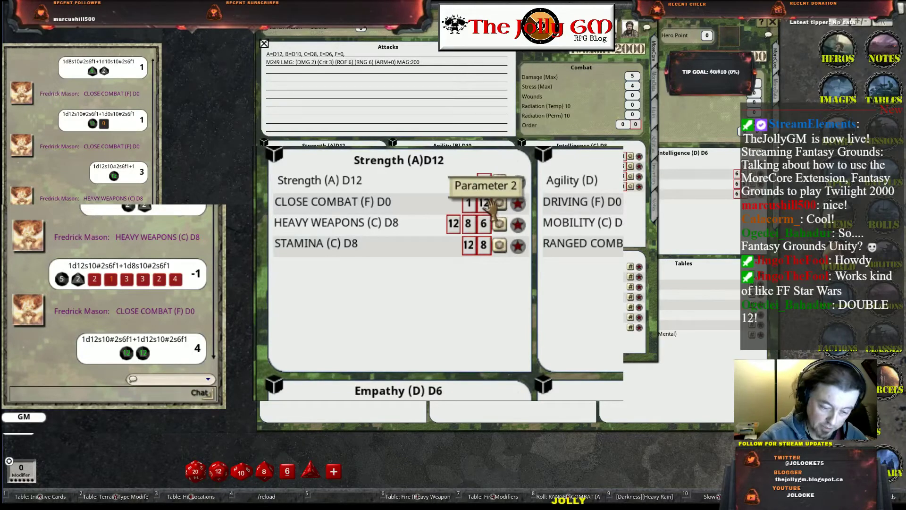
Roll Close Combat with both parameters set to 1, and again with the first parameter set to 100.
scroll(485, 203, "down", 11)
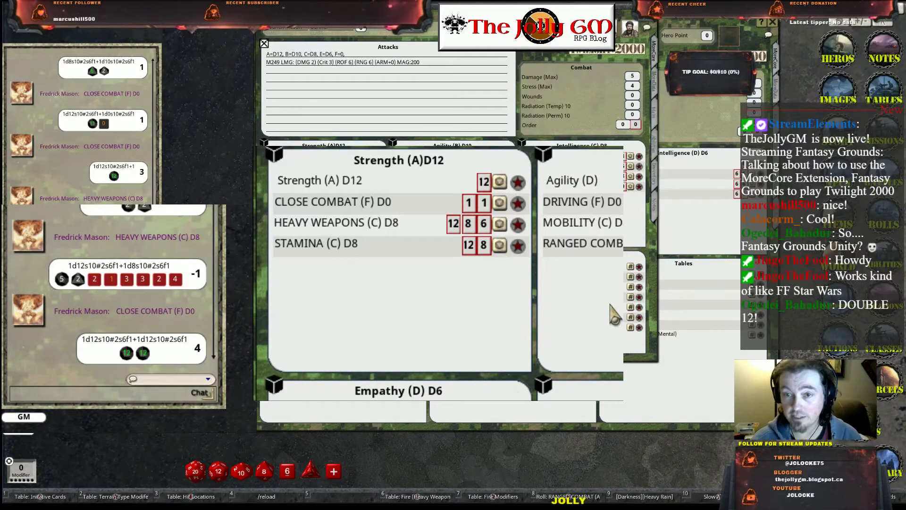
left_click(501, 206)
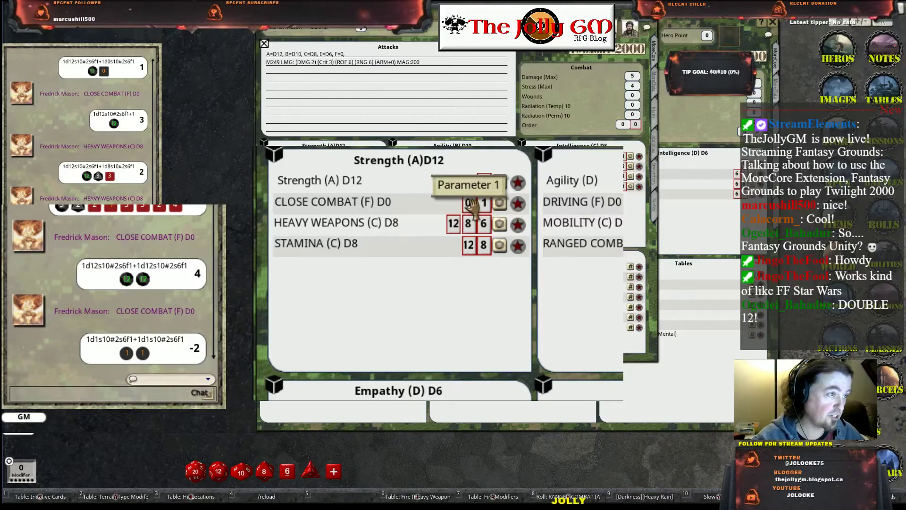
left_click(499, 202)
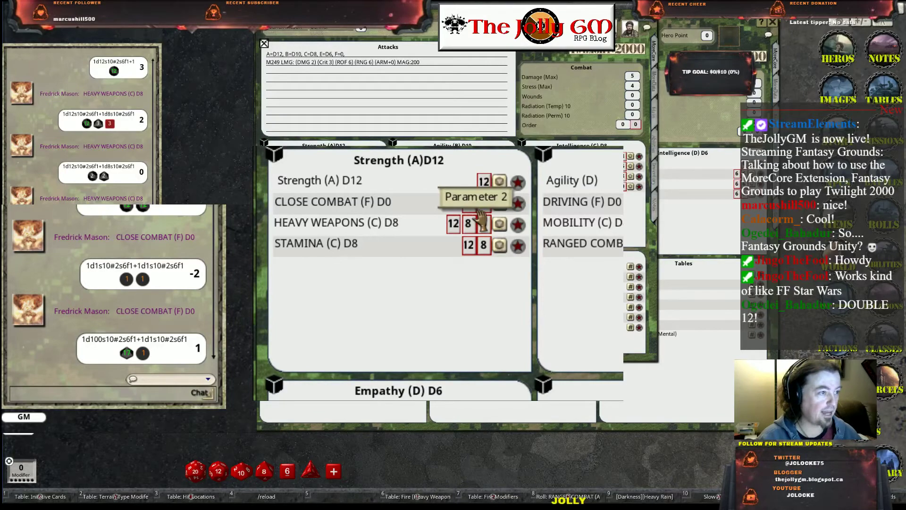
Open the details of the Gunner's Close Combat roll.
left_click(518, 204)
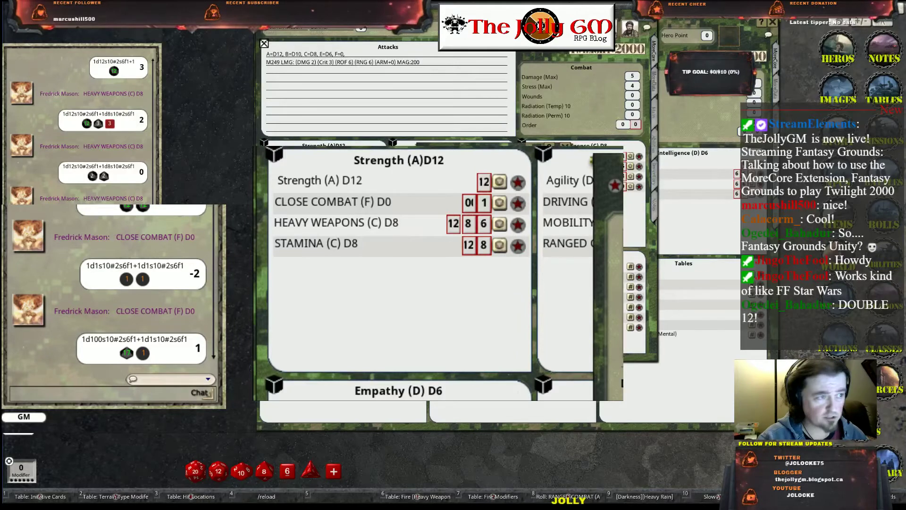
left_click(375, 198)
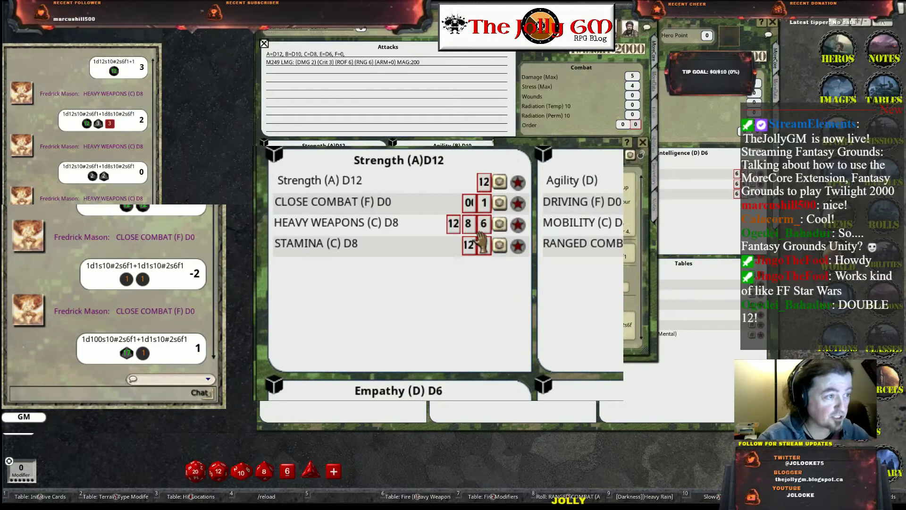
Open the details of the Close Combat skill and examine its Dice String and Param Formula.
scroll(631, 250, "down", 2)
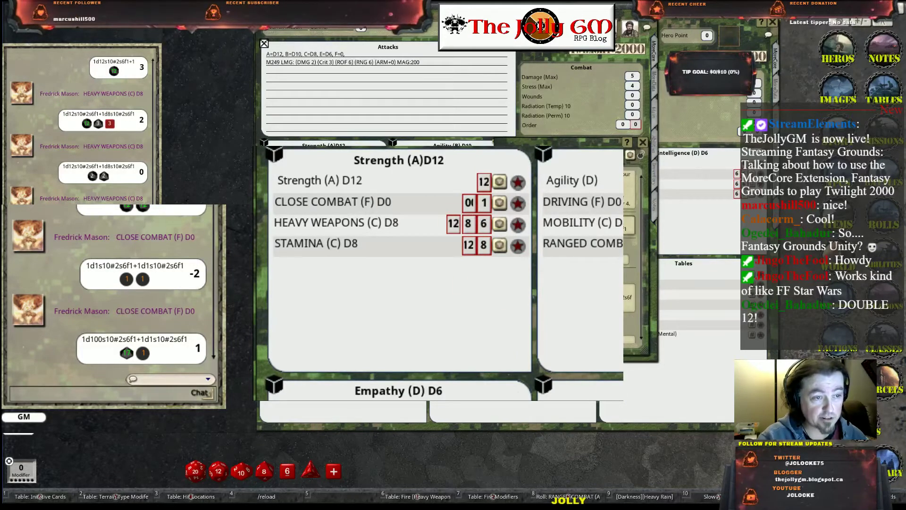
scroll(630, 250, "down", 1)
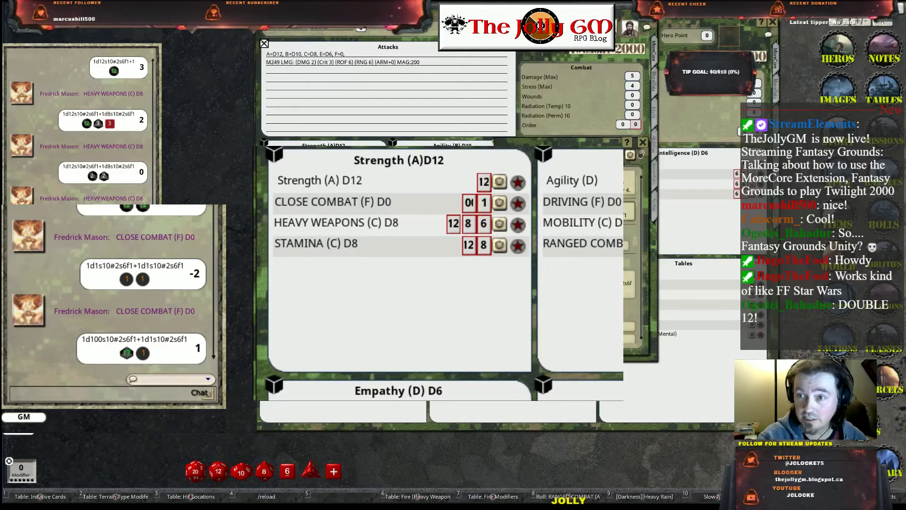
left_click(517, 203)
left_click_drag(363, 140, 422, 217)
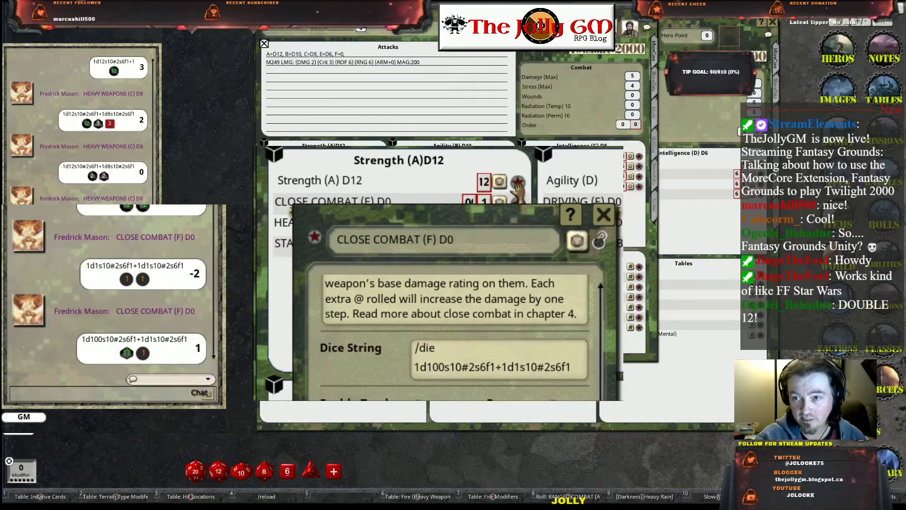
left_click_drag(380, 189, 369, 130)
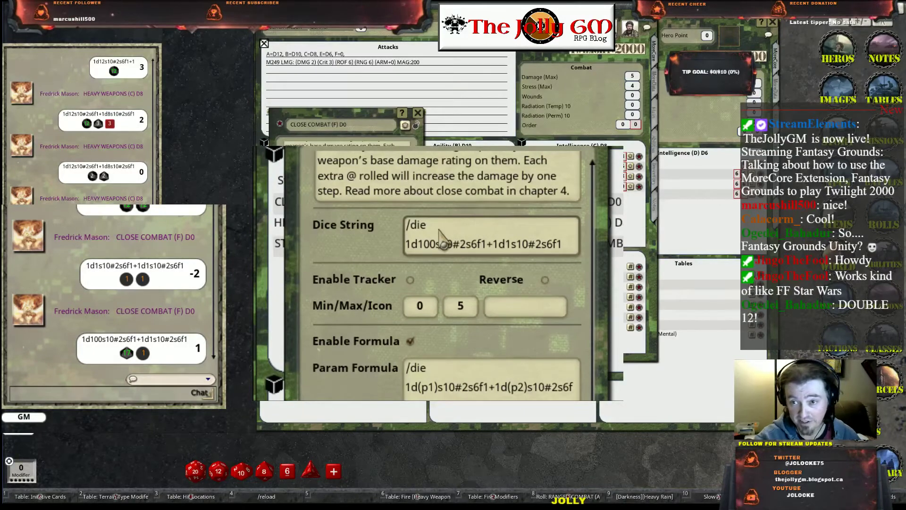
scroll(479, 251, "down", 1)
scroll(478, 243, "down", 1)
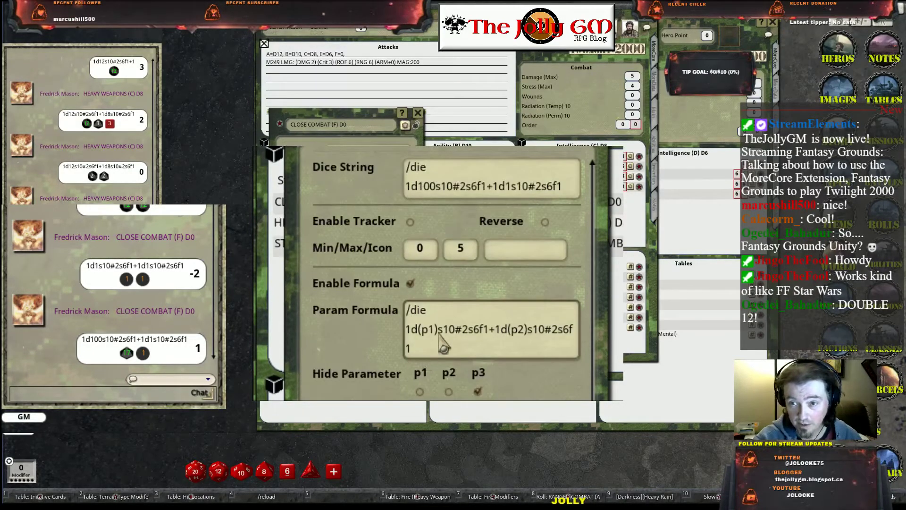
scroll(460, 283, "up", 1)
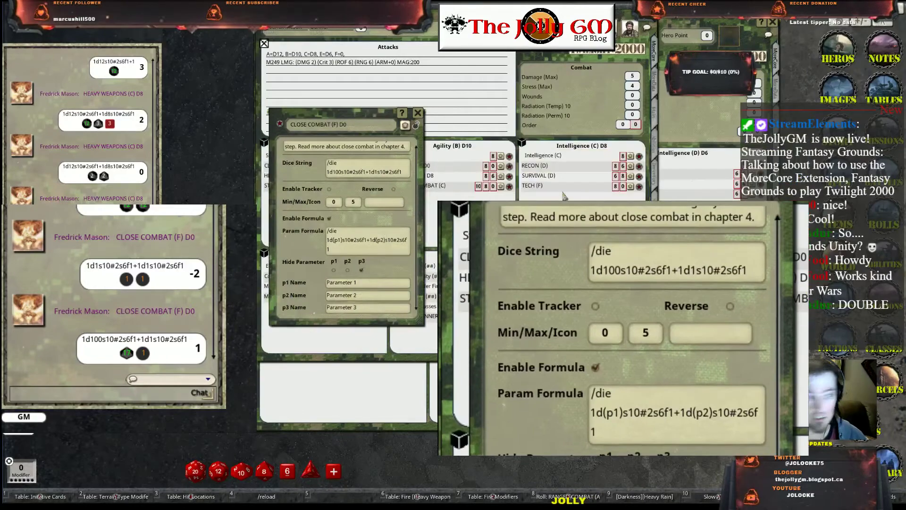
Set the first Close Combat parameter to 10 and bring the skill's details back to check its Dice String.
left_click_drag(364, 125, 359, 204)
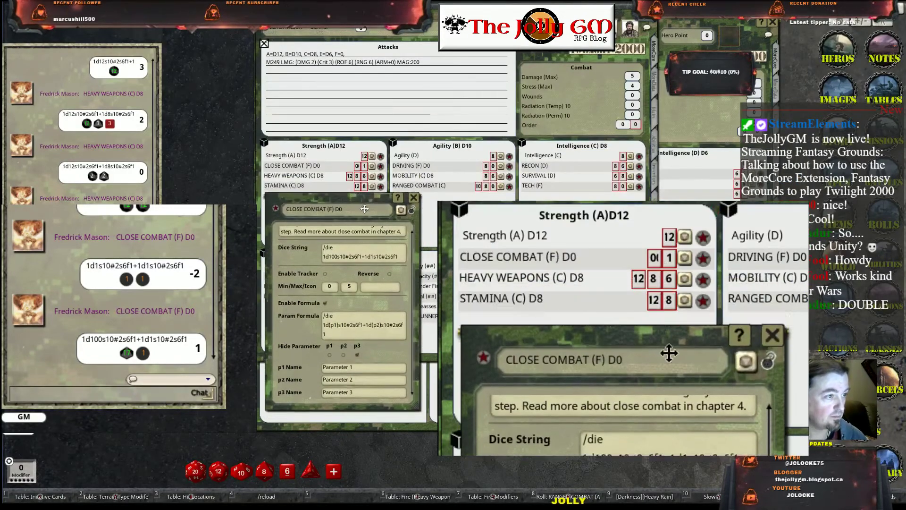
left_click(359, 172)
scroll(359, 172, "down", 1)
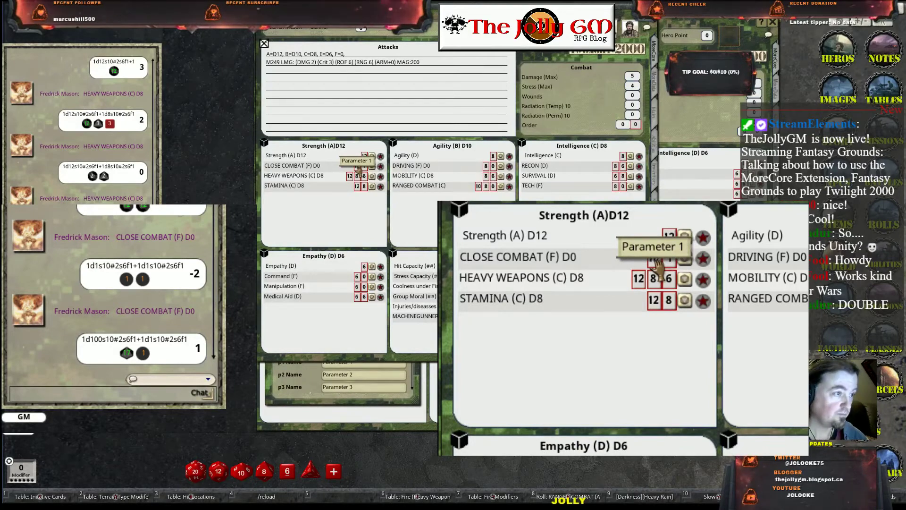
left_click(423, 384)
left_click_drag(385, 201, 382, 174)
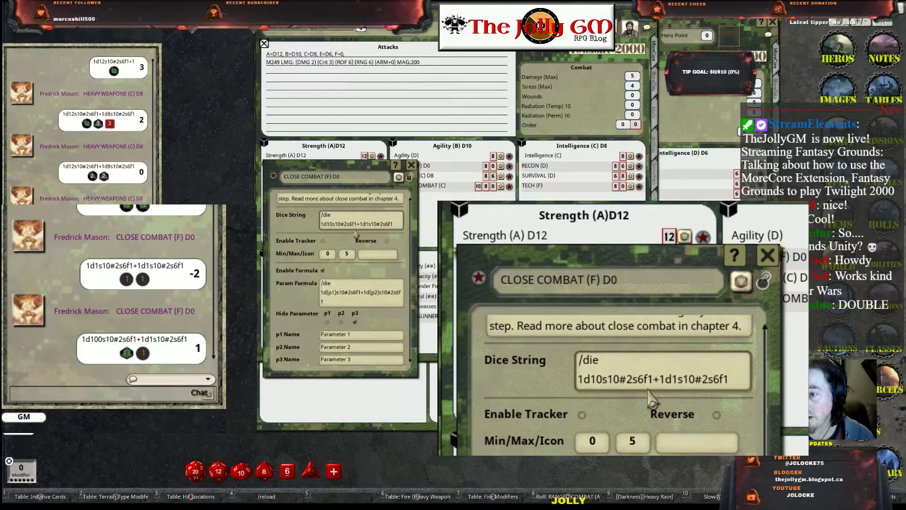
left_click(346, 218)
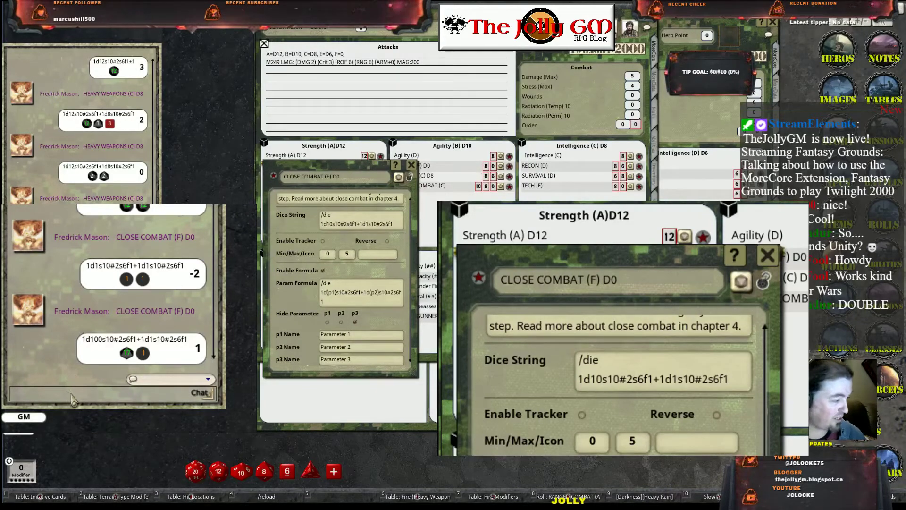
Write the dice command /die 1d10s2 in the chat entry.
left_click(98, 390)
type("/die")
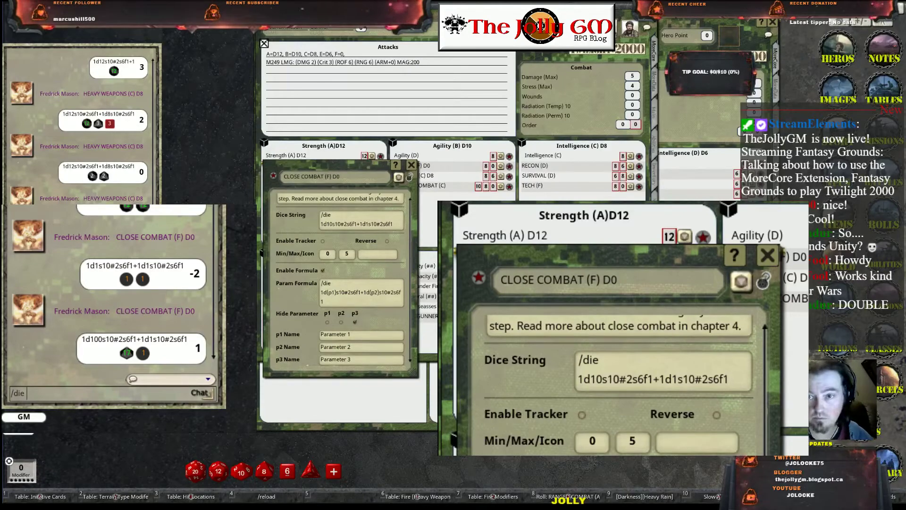
left_click_drag(225, 205, 385, 43)
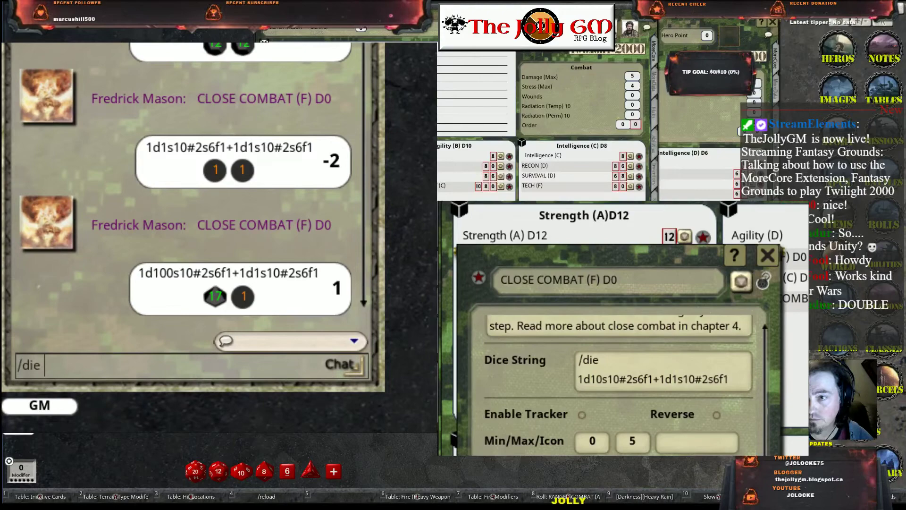
left_click_drag(613, 257, 565, 87)
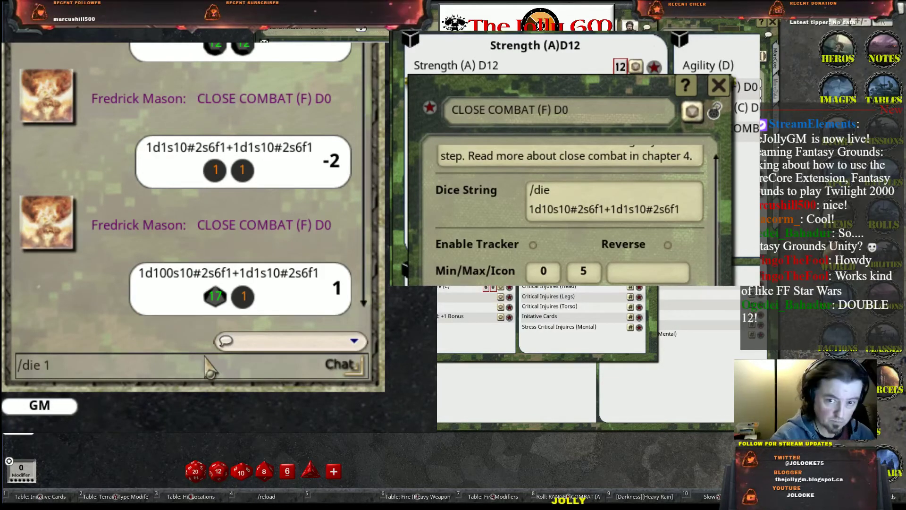
type("d")
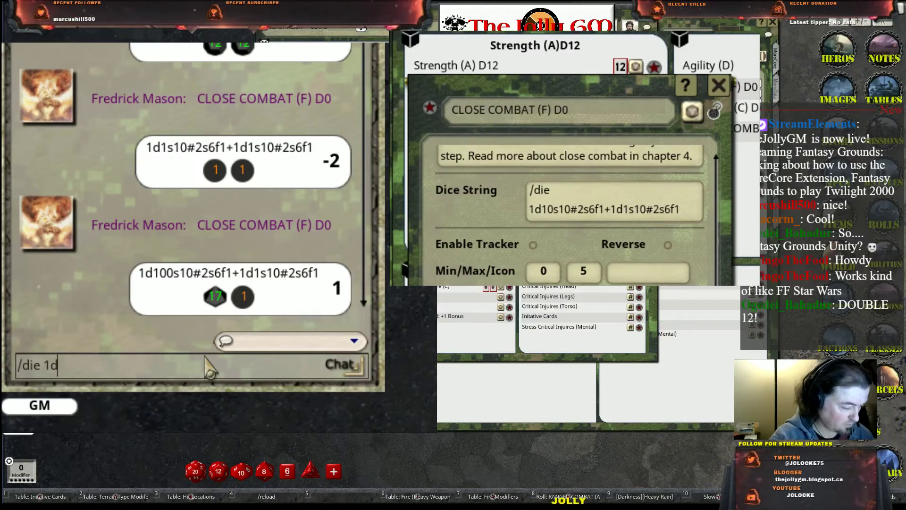
type("10s2")
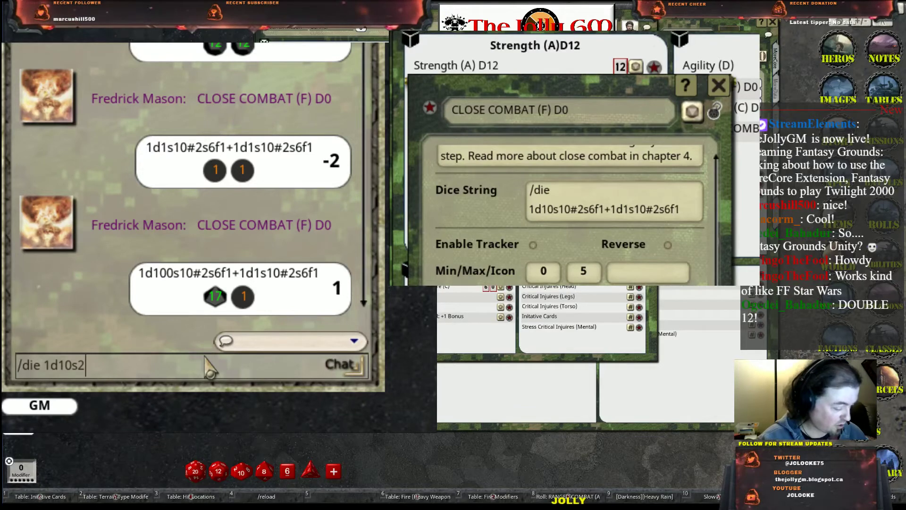
Store the /die 1d10s2 command in the fifth hotkey slot and roll it from the chat.
key("ctrl+a")
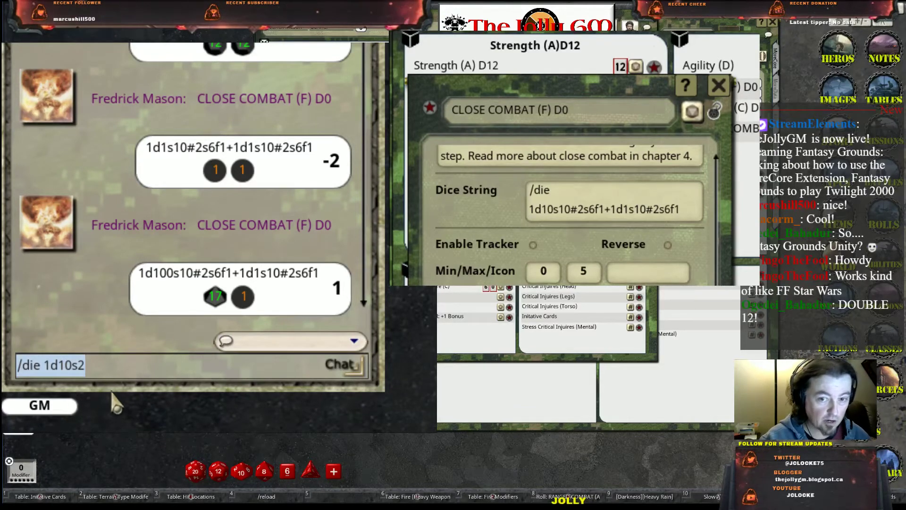
left_click_drag(34, 365, 336, 500)
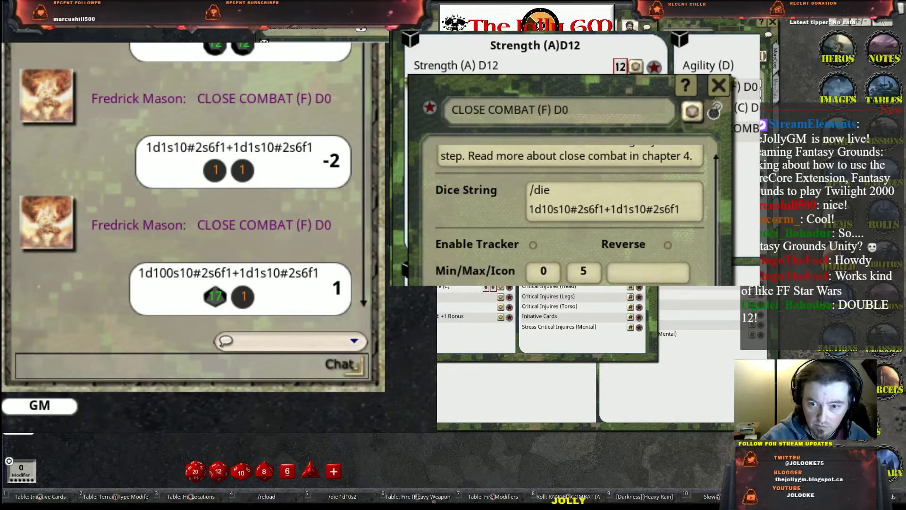
key("ctrl")
type("/die 1d10s2")
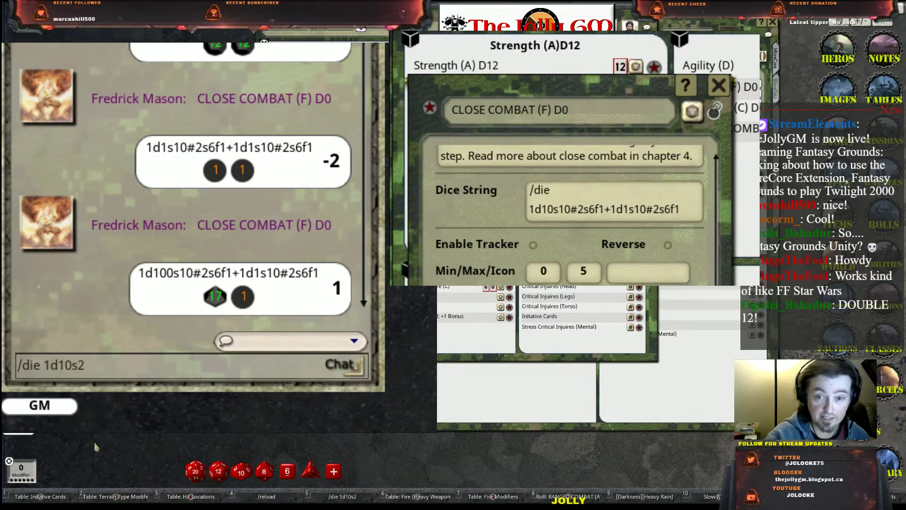
key("Return")
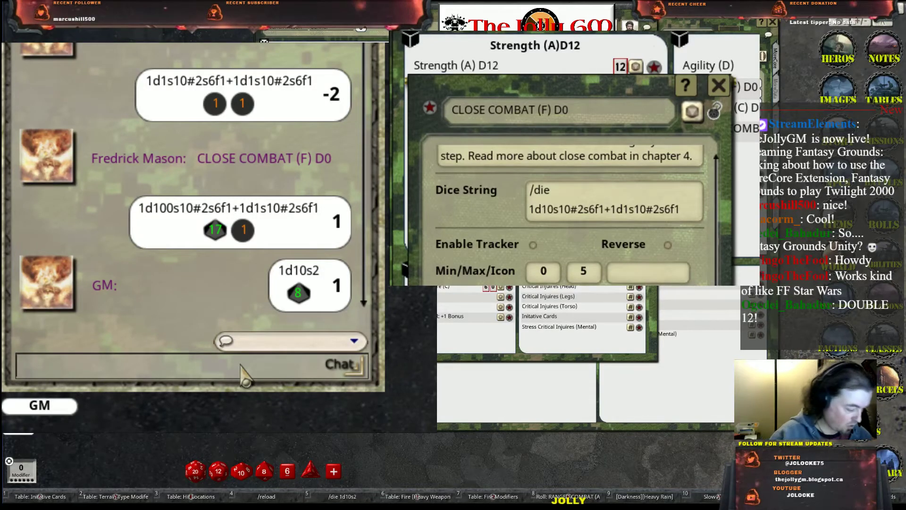
Recall the last chat command and change it to /die 1d10#3s1.
key("Up")
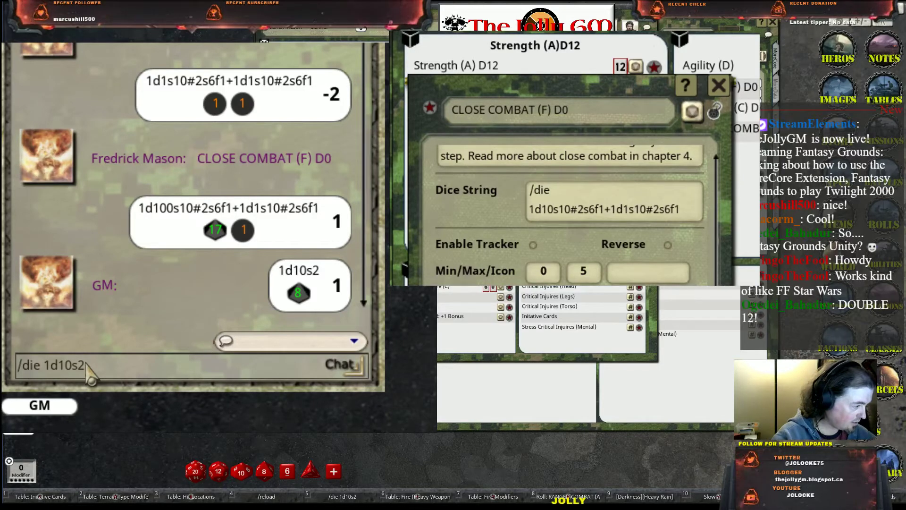
type("s")
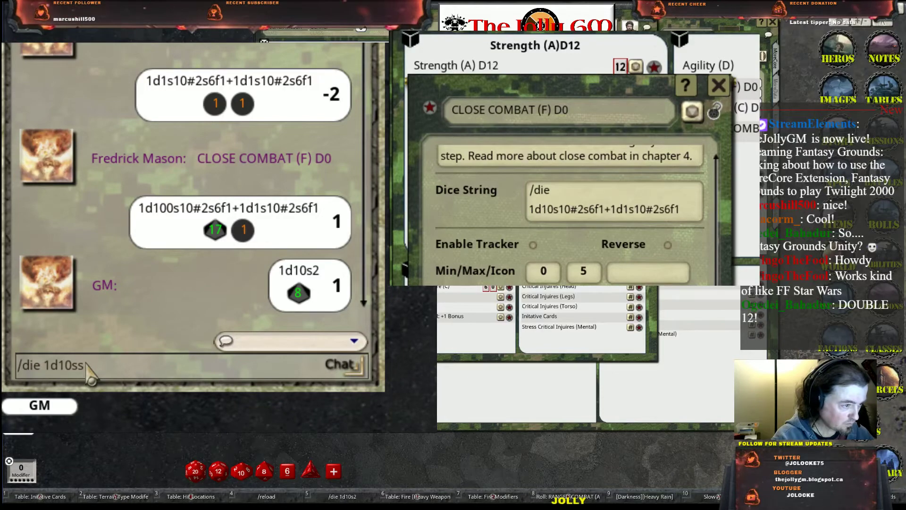
key("BackSpace")
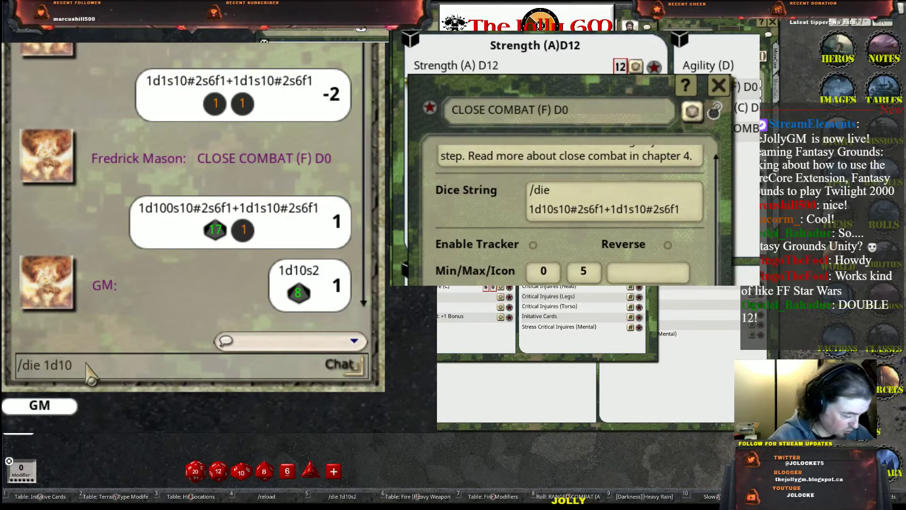
type("#")
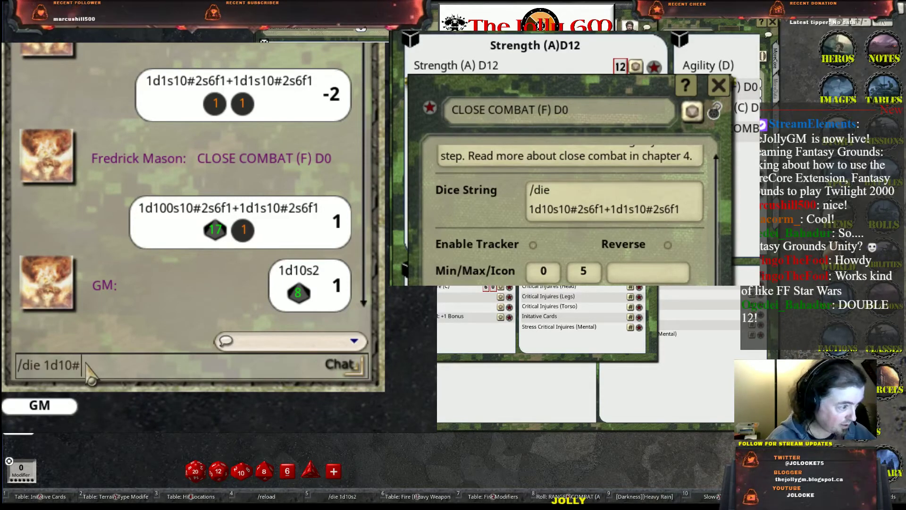
type("3a")
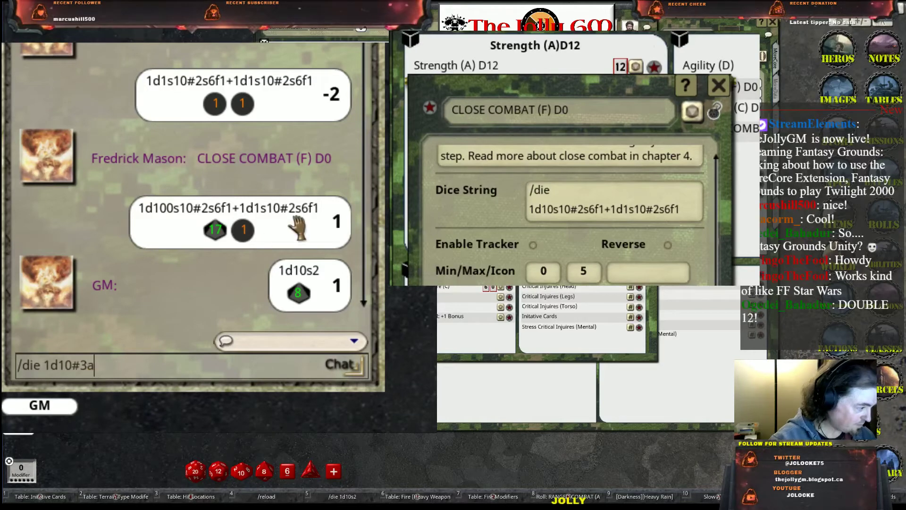
key("BackSpace")
type("s1")
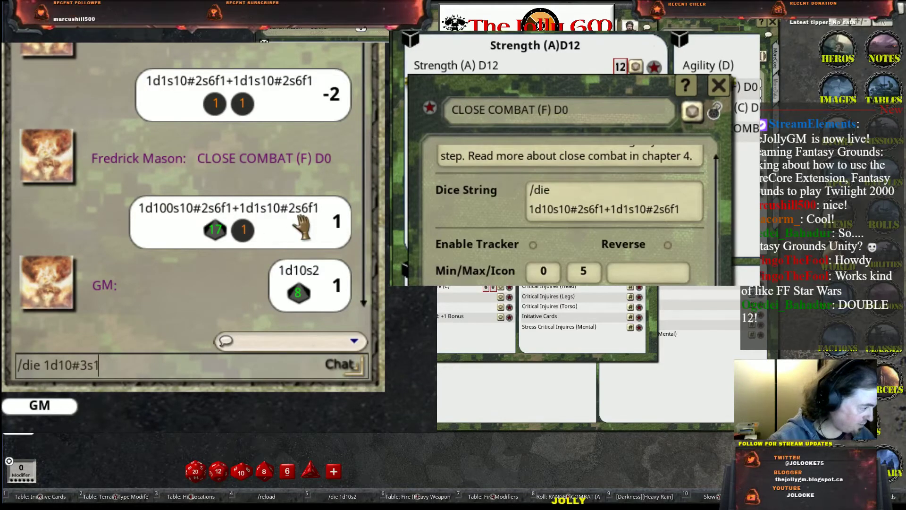
Copy the /die 1d10#3s1 command and roll it.
key("ctrl+a")
key("ctrl+c")
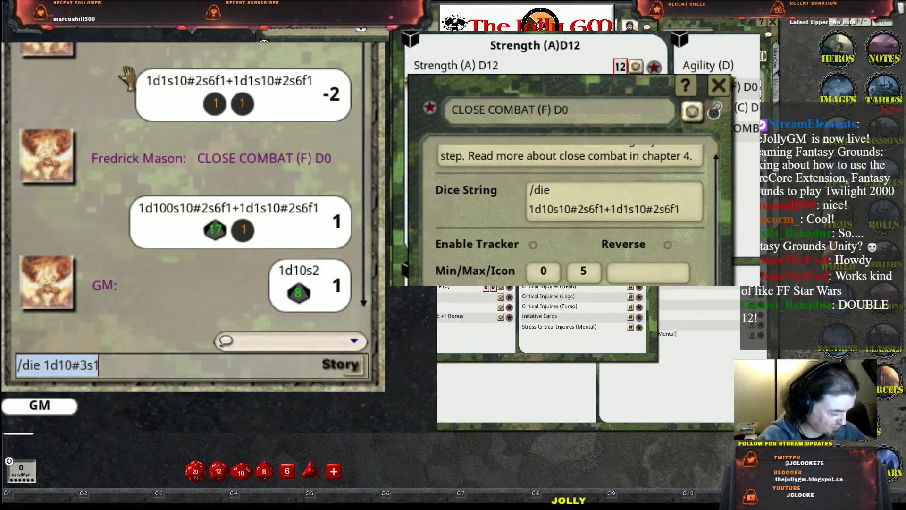
left_click(160, 368)
key("Return")
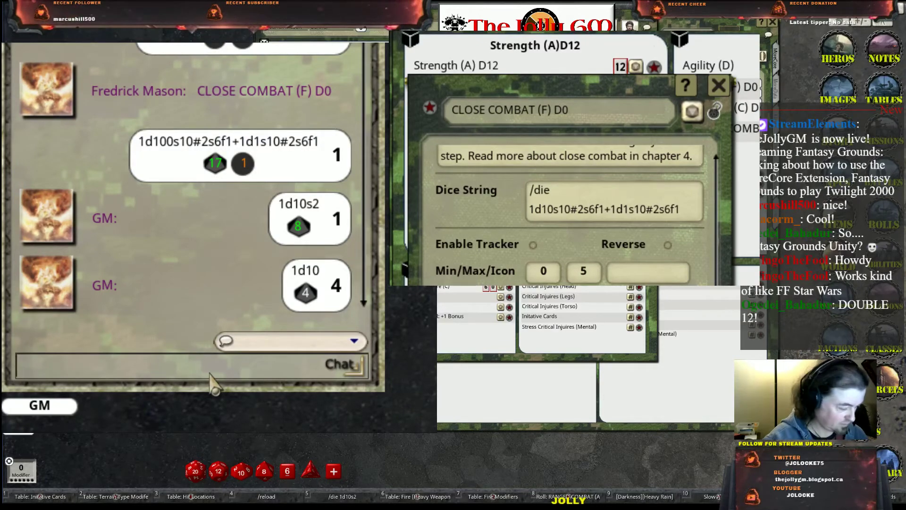
Replace the pasted chat text with the recalled /die 1d10s2 command, trimmed to /die 1d10.
key("ctrl+v")
key("ctrl+v")
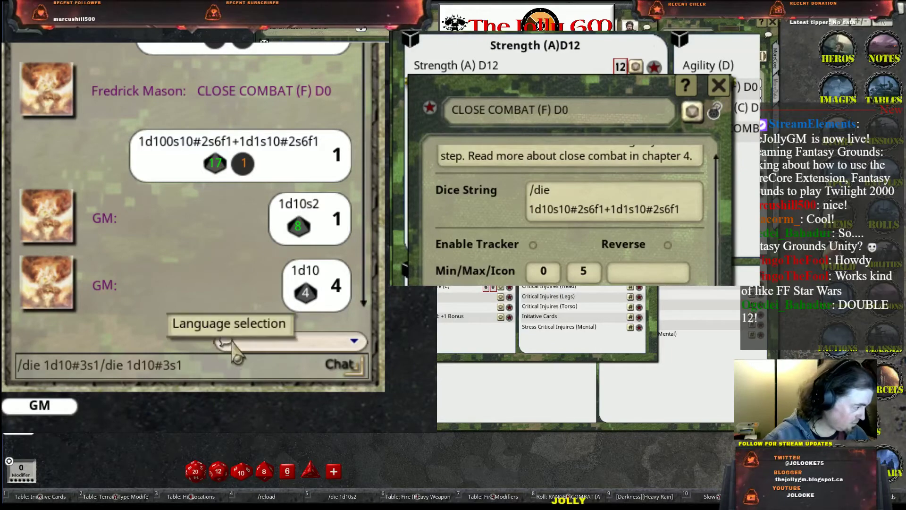
key("Up")
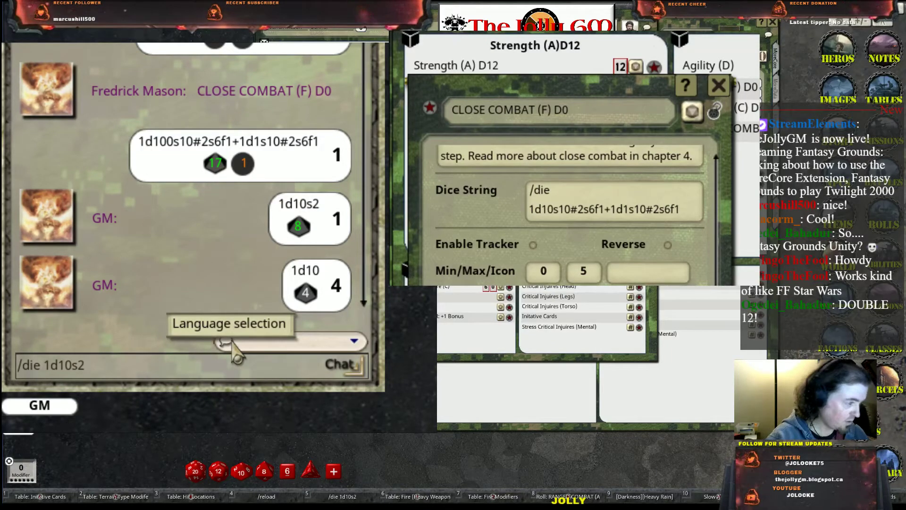
key("BackSpace")
key("BackSpace")
type("3")
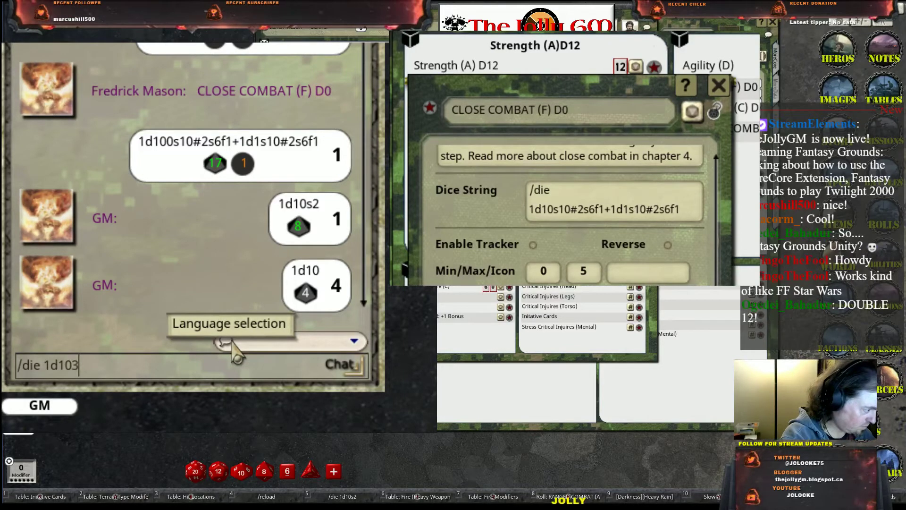
key("BackSpace")
type("#2")
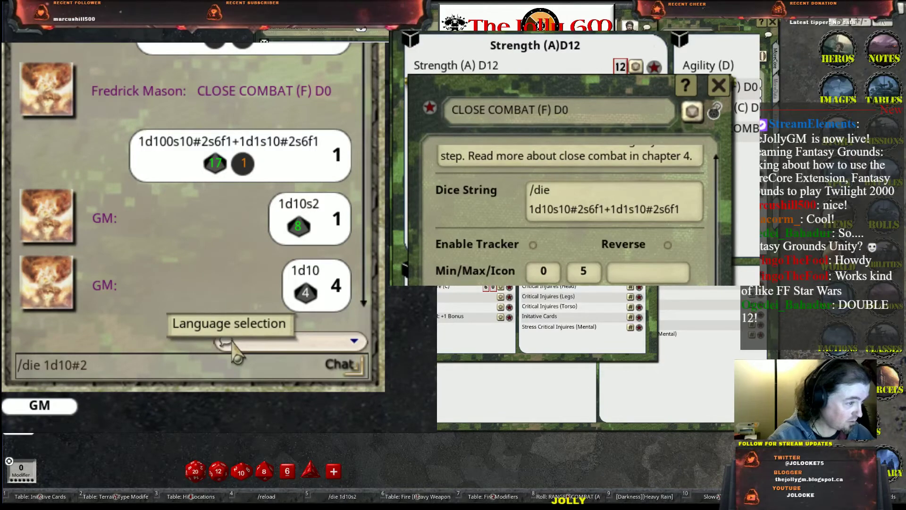
key("BackSpace")
key("BackSpace")
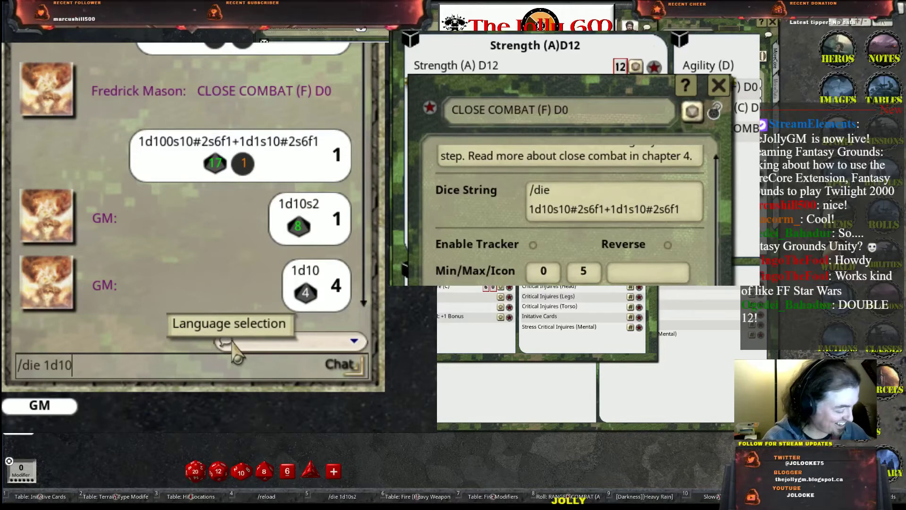
Complete the chat command as /die 1d10s3#3.
type("s5")
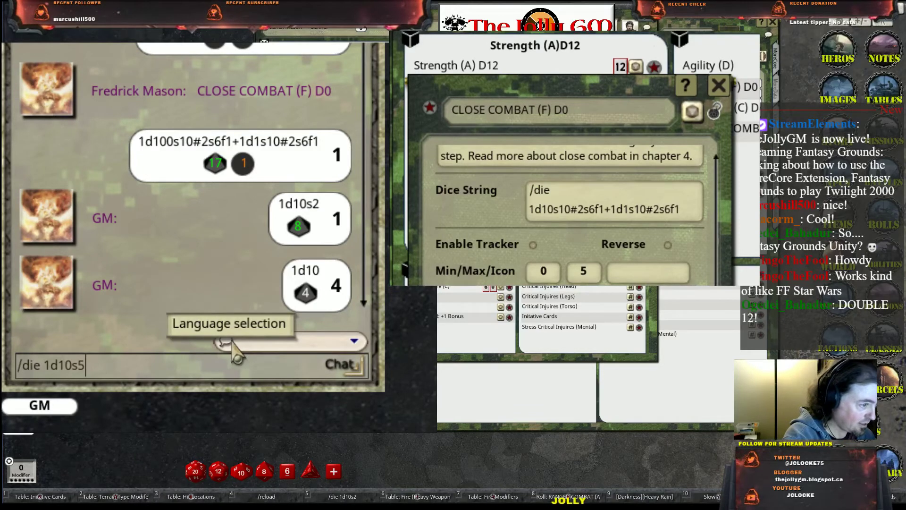
type("3")
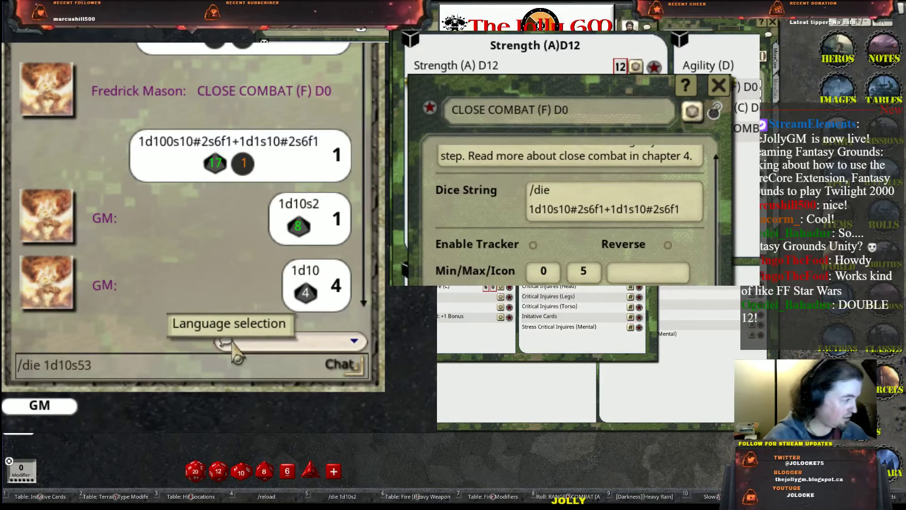
key("BackSpace")
key("shift")
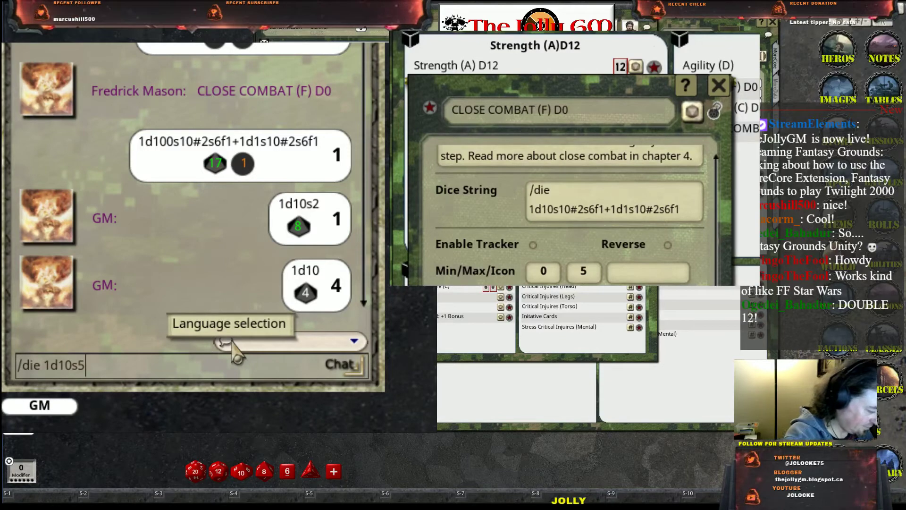
type("#")
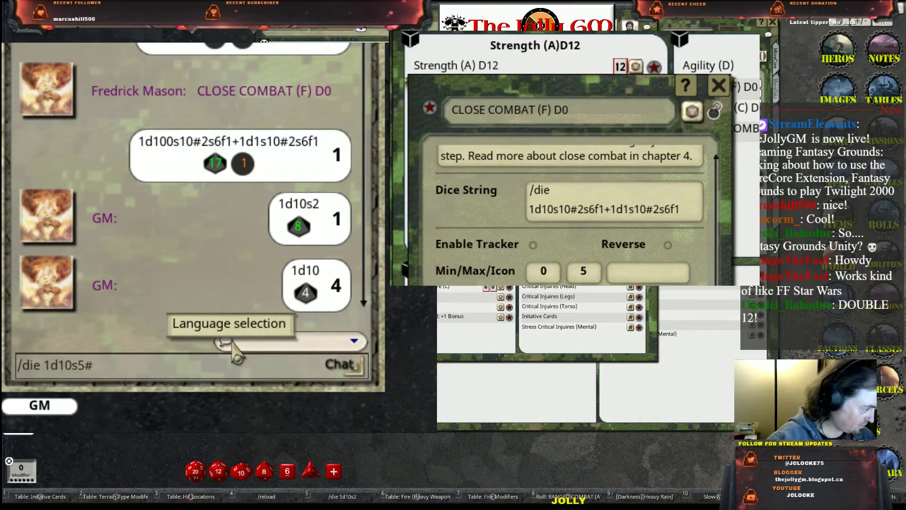
key("BackSpace")
type("3")
key("Right")
type("3")
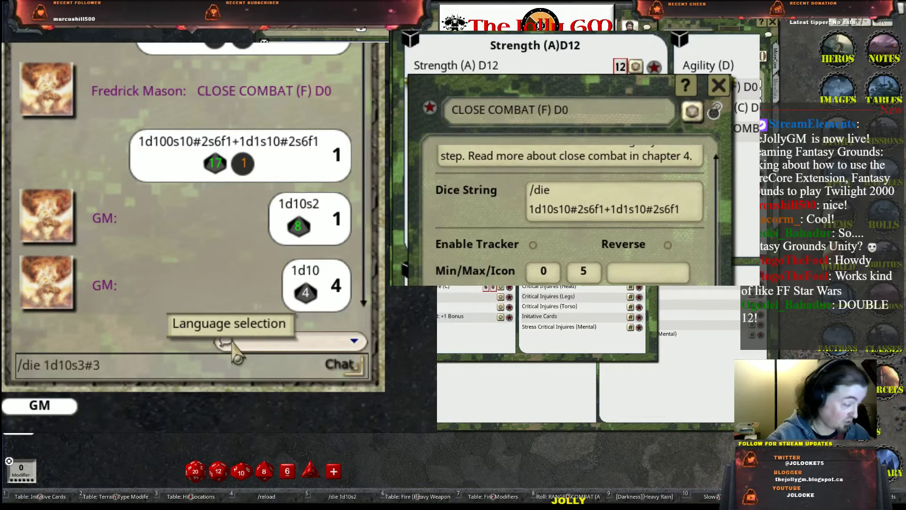
Roll the /die 1d10s3#3 command from the chat, recall it and roll it again.
key("ctrl+a")
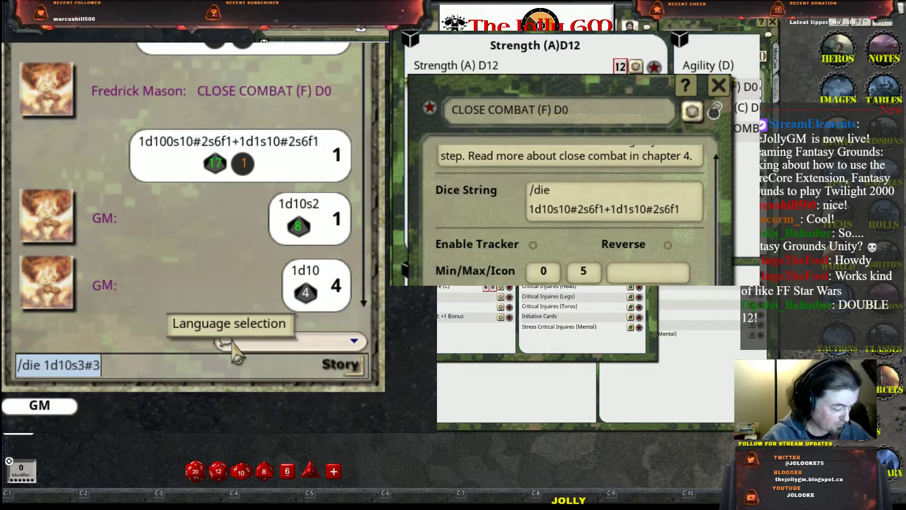
key("BackSpace")
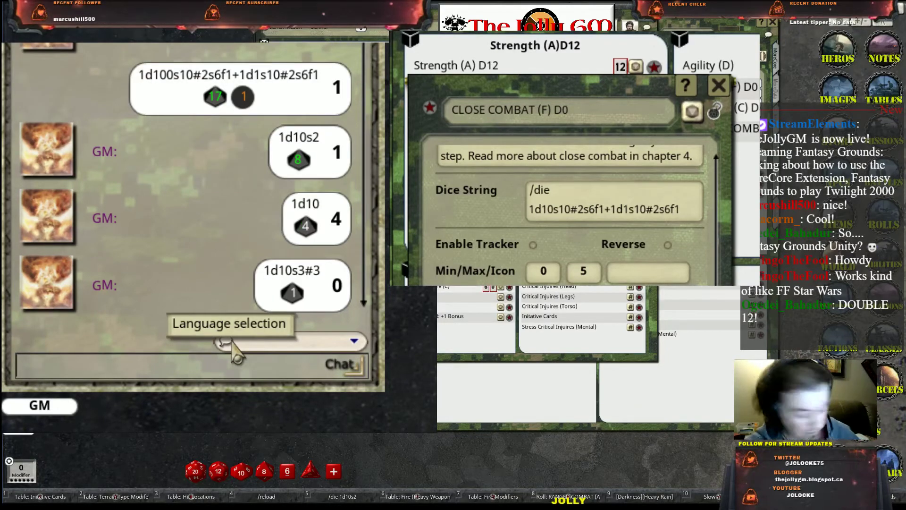
key("ctrl+Up")
key("Return")
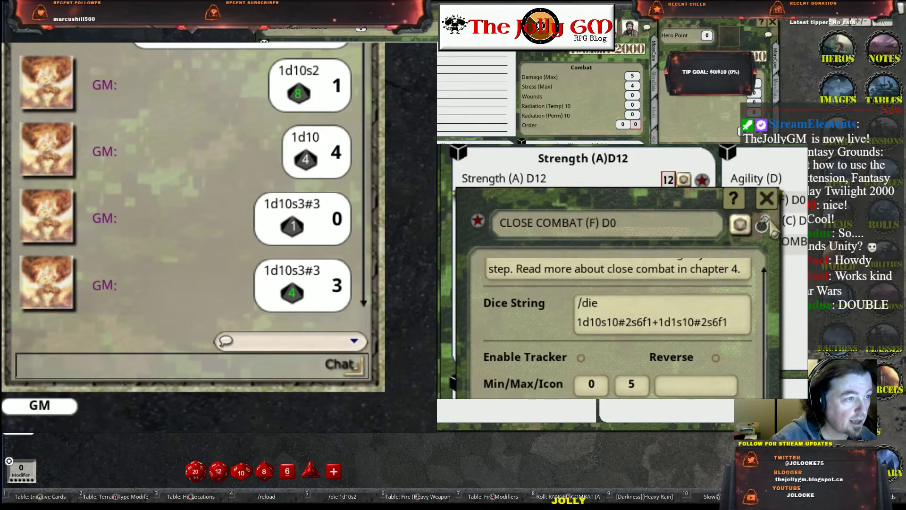
Close the skill details and roll CLOSE COMBAT with its two parameters at 0 and 0, 0 and -1, and -1 and -1.
left_click(772, 200)
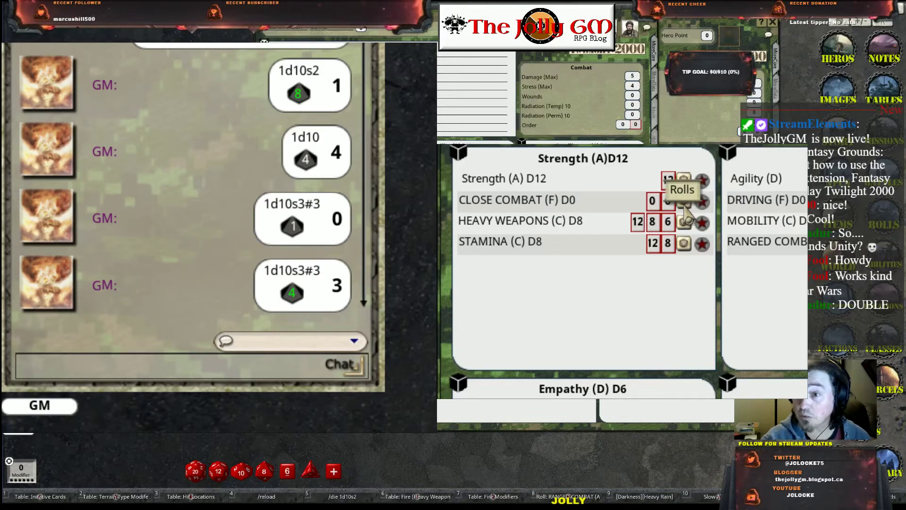
left_click(684, 202)
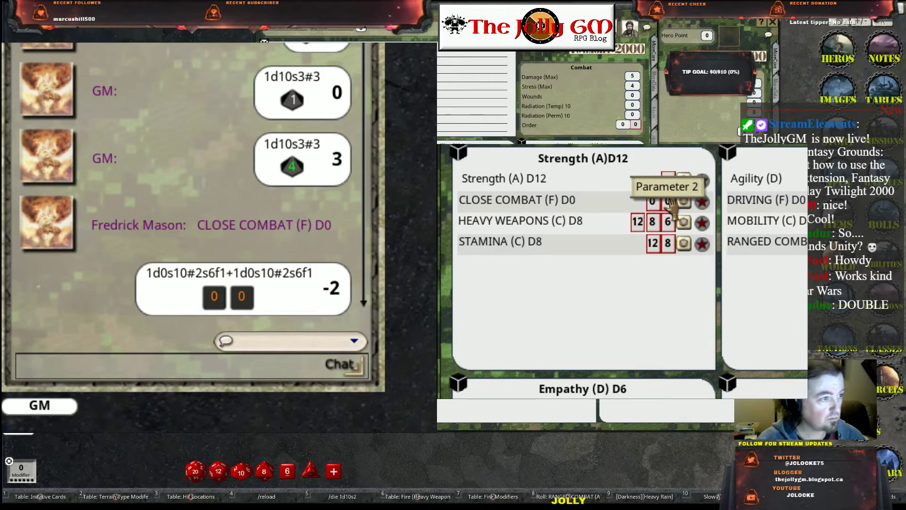
scroll(670, 200, "down", 1)
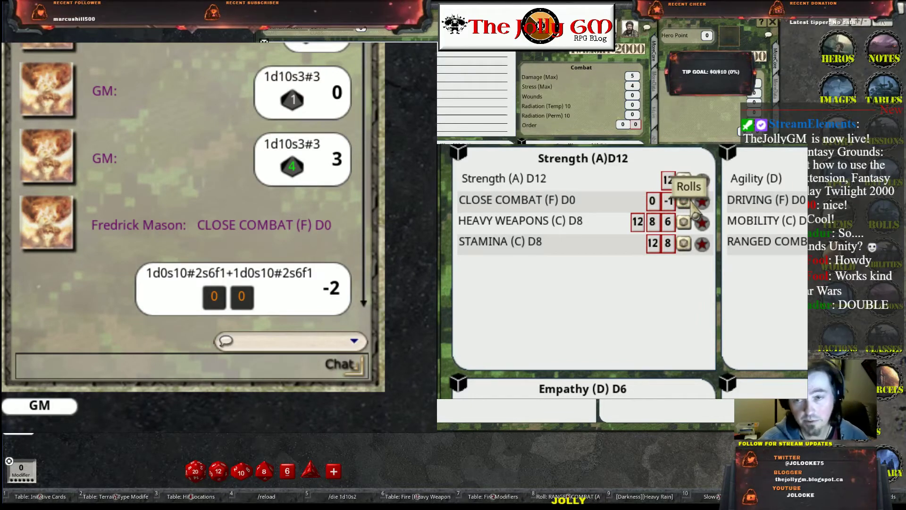
left_click(688, 203)
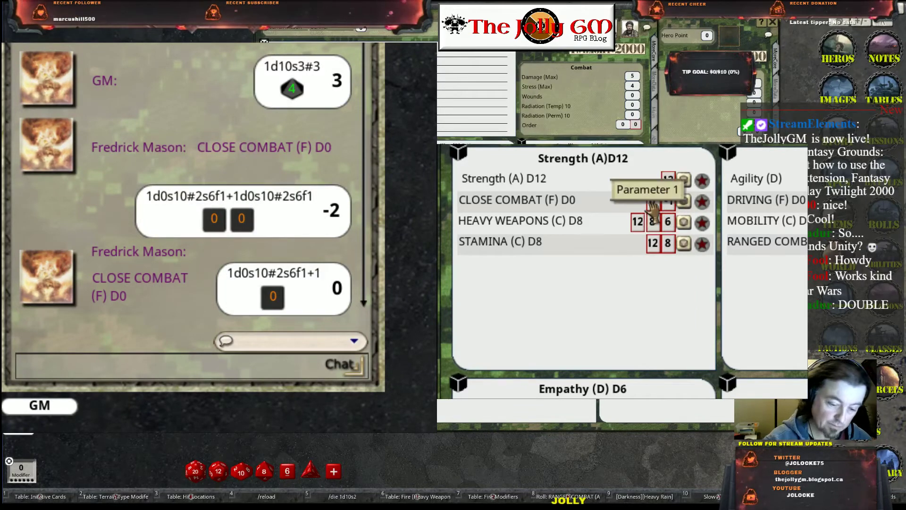
left_click(684, 201)
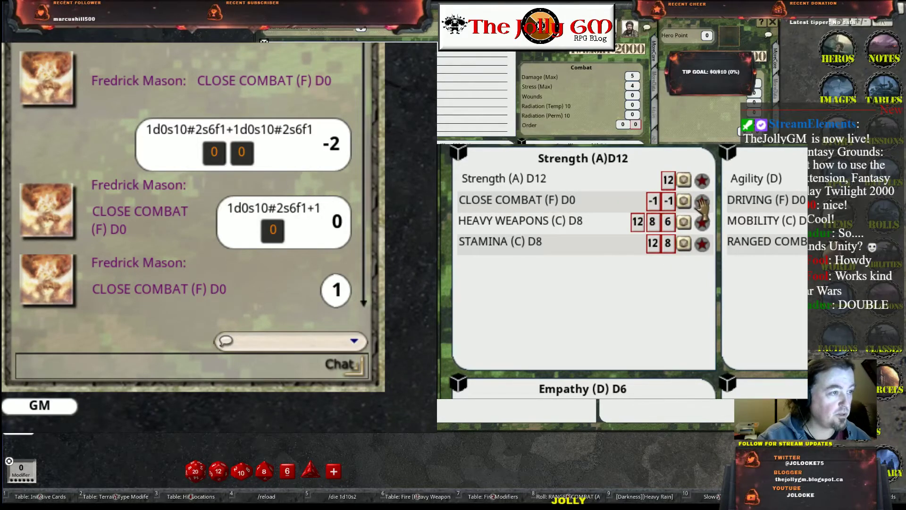
Look at the details of the CLOSE COMBAT and HEAVY WEAPONS skills.
left_click(684, 201)
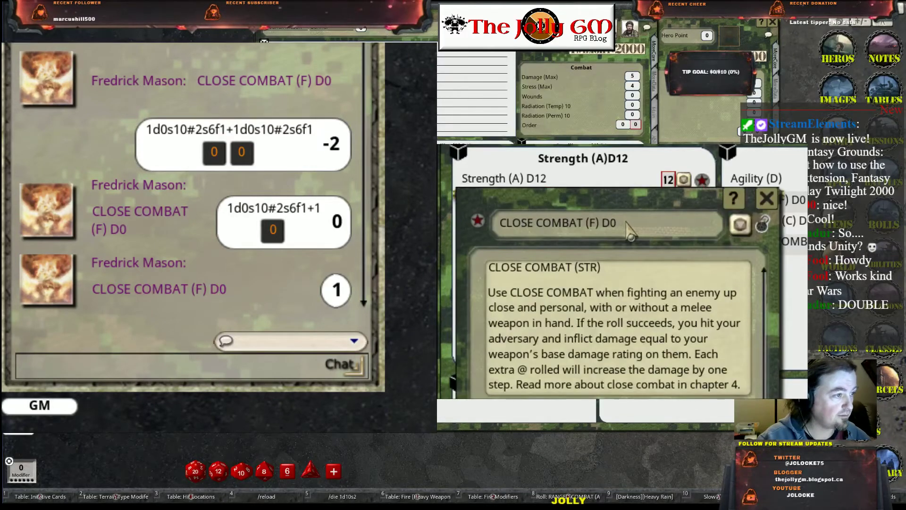
left_click(766, 202)
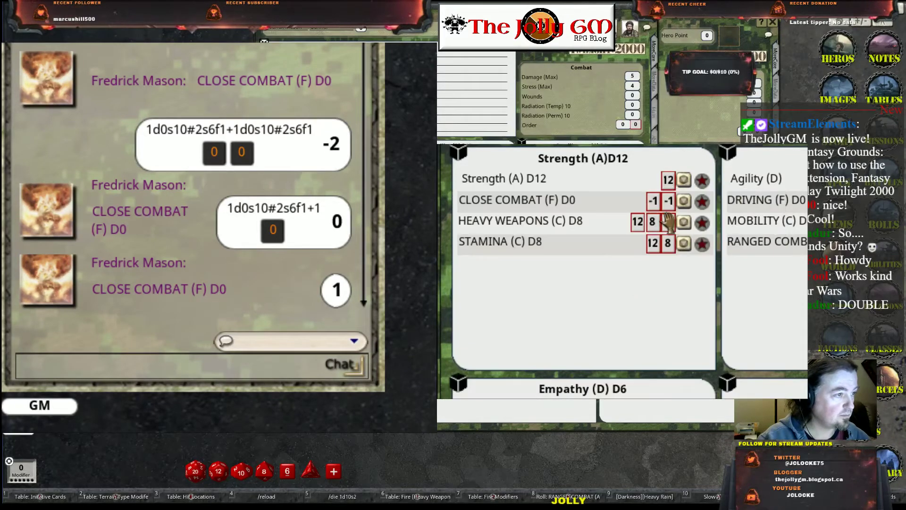
left_click(702, 222)
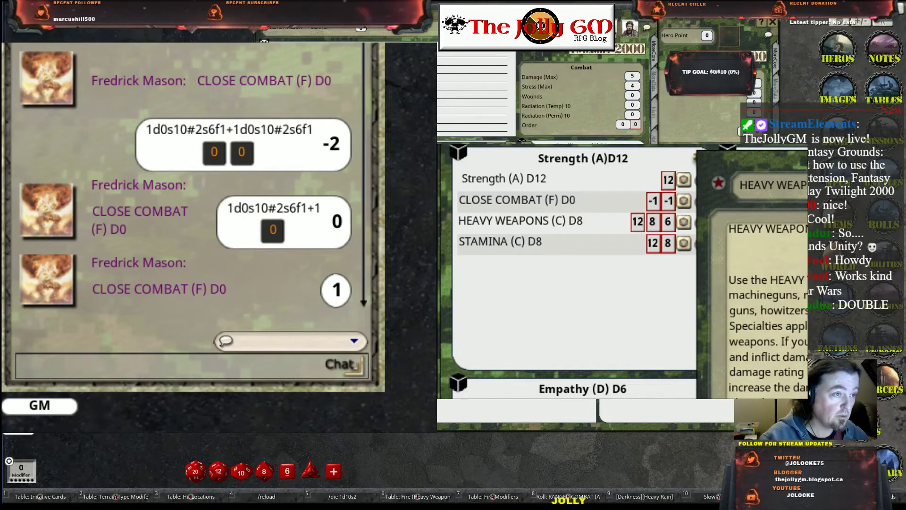
left_click(787, 231)
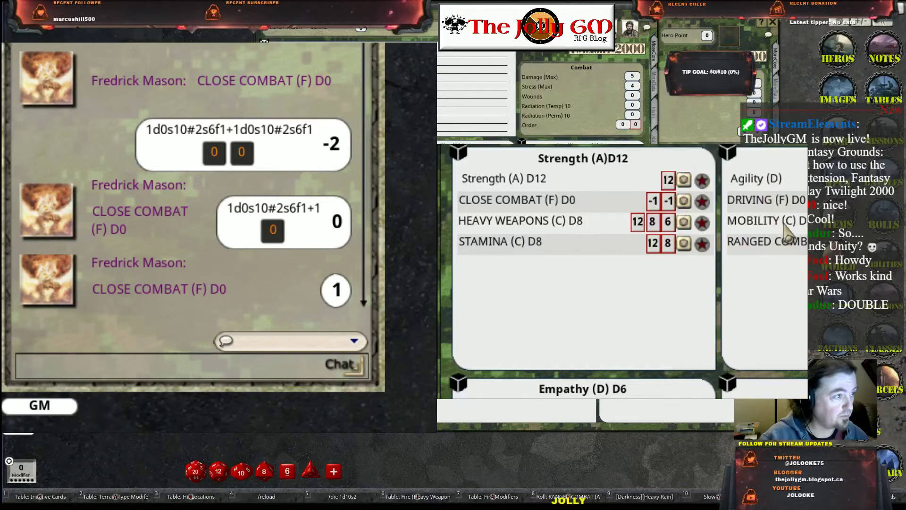
Rename the CLOSE COMBAT skill to CLOSE COMBAT (C) D8 and close its details.
left_click(700, 201)
left_click(635, 219)
key("BackSpace")
type("8")
key("BackSpace")
type("CLOSE COMBAT (C) D8")
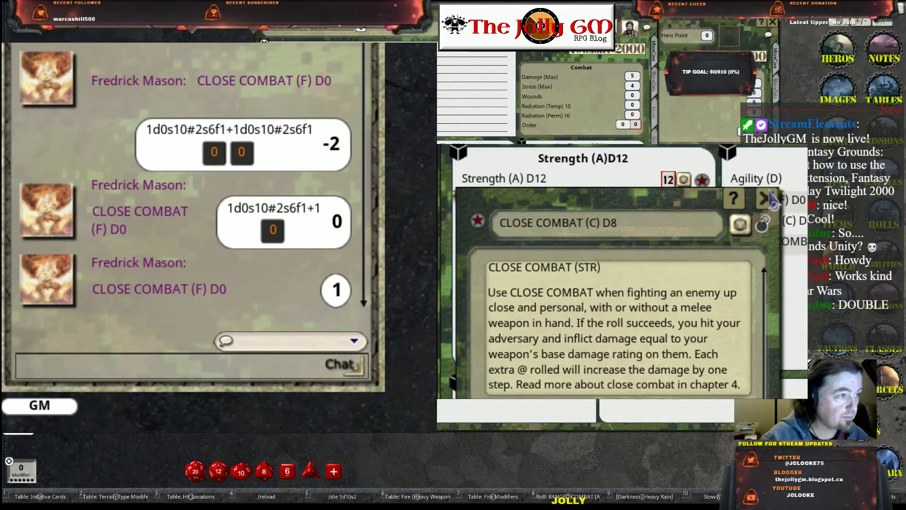
left_click(766, 199)
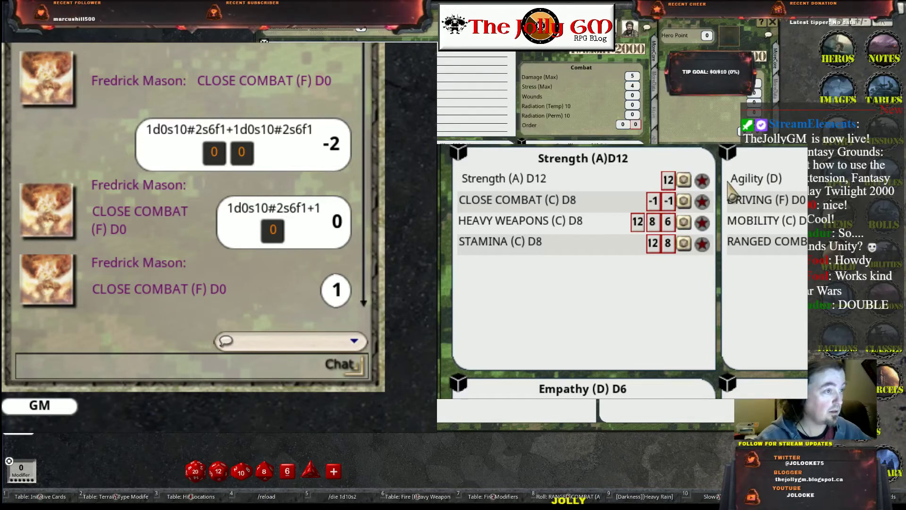
Rename the Strength attribute entry to Strength (B) D10.
left_click(712, 179)
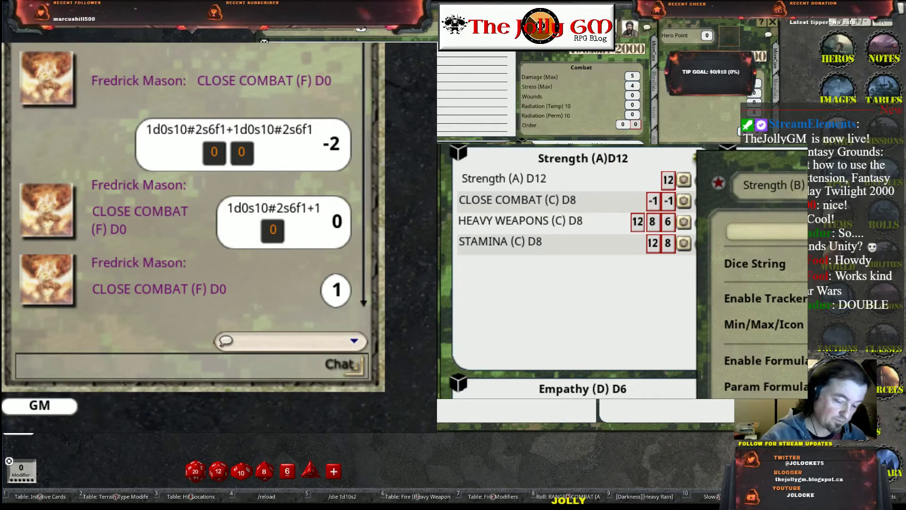
left_click(734, 307)
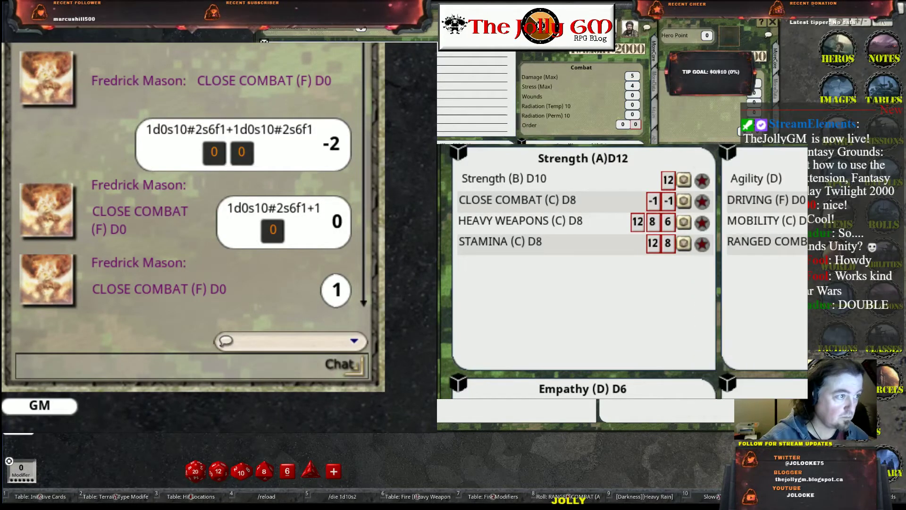
right_click(539, 229)
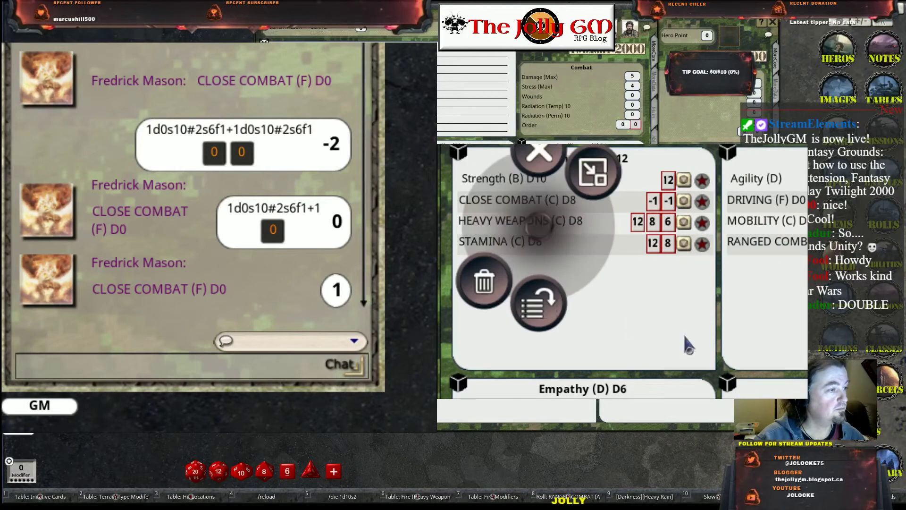
left_click(684, 335)
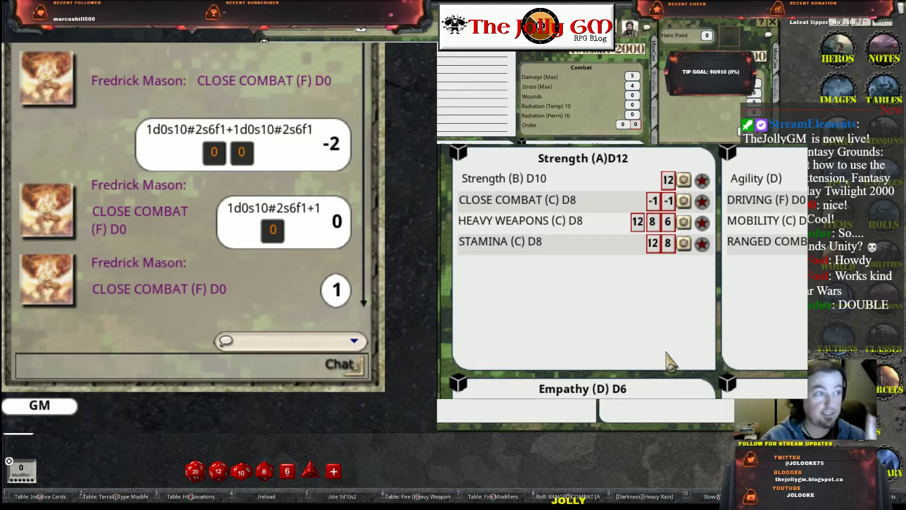
Set CLOSE COMBAT's Parameter 1 to 12 and Parameter 2 to 10, and roll the skill.
left_click_drag(583, 158, 153, 56)
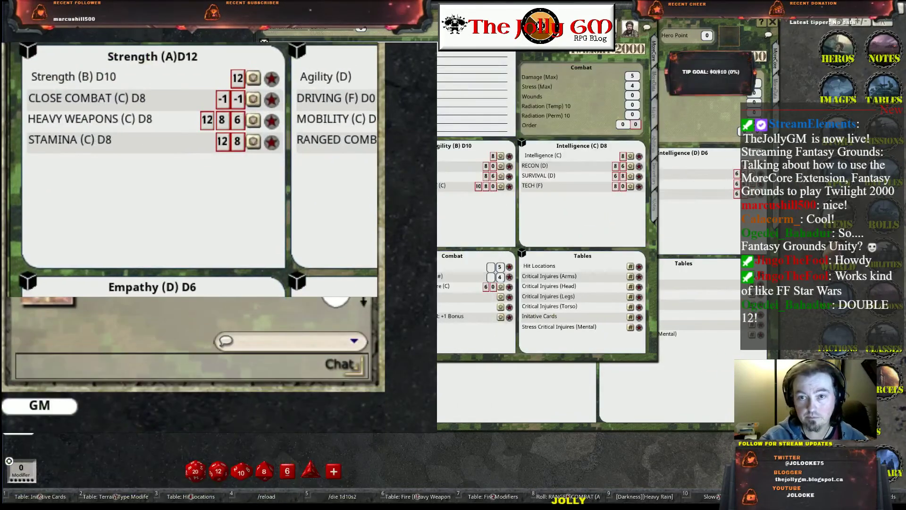
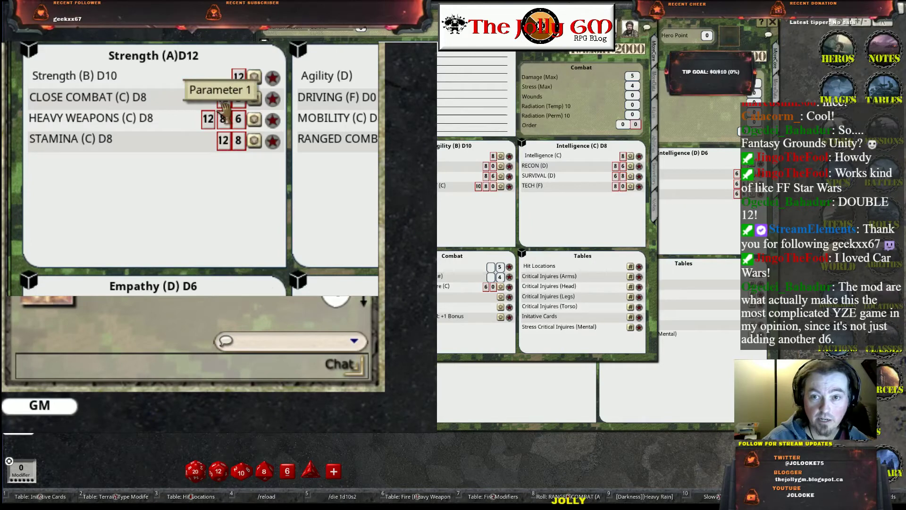
left_click(236, 118)
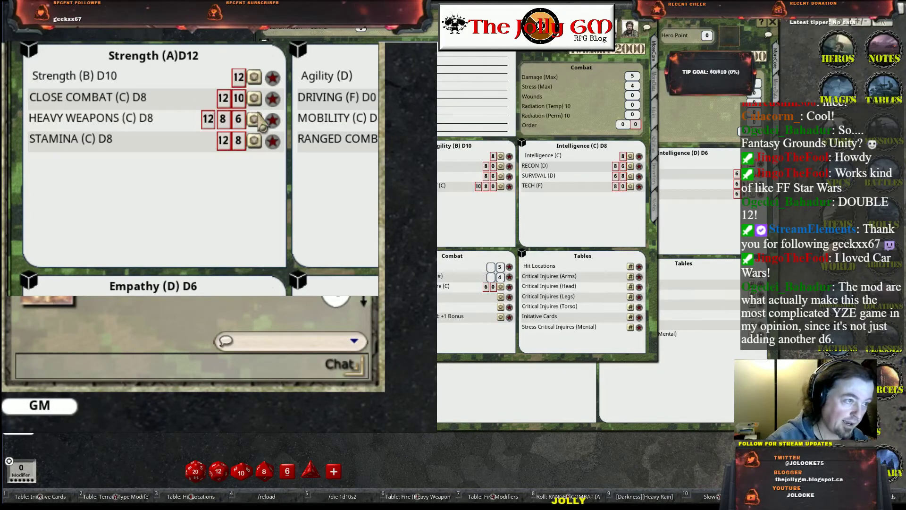
left_click_drag(341, 97, 342, 94)
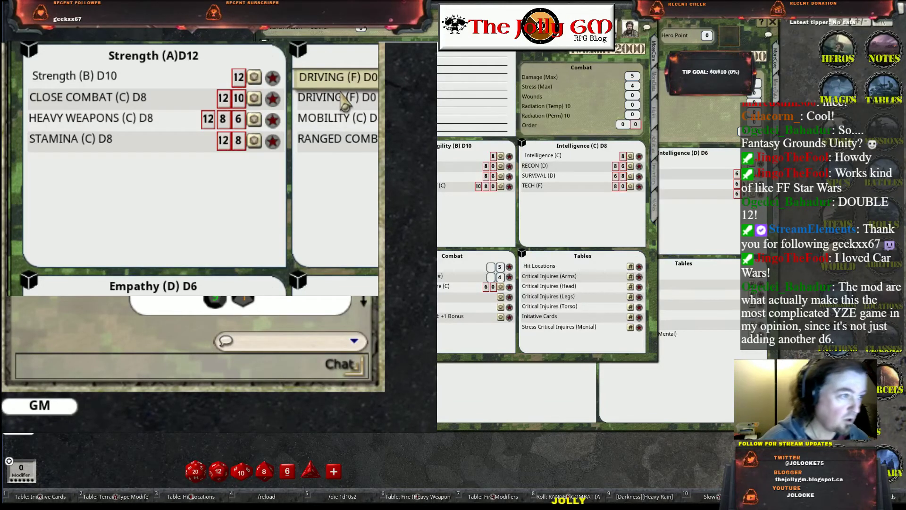
Change CLOSE COMBAT's Parameter 2 to 1, 8 and 0 in turn, rolling the skill in between.
left_click_drag(344, 99, 239, 106)
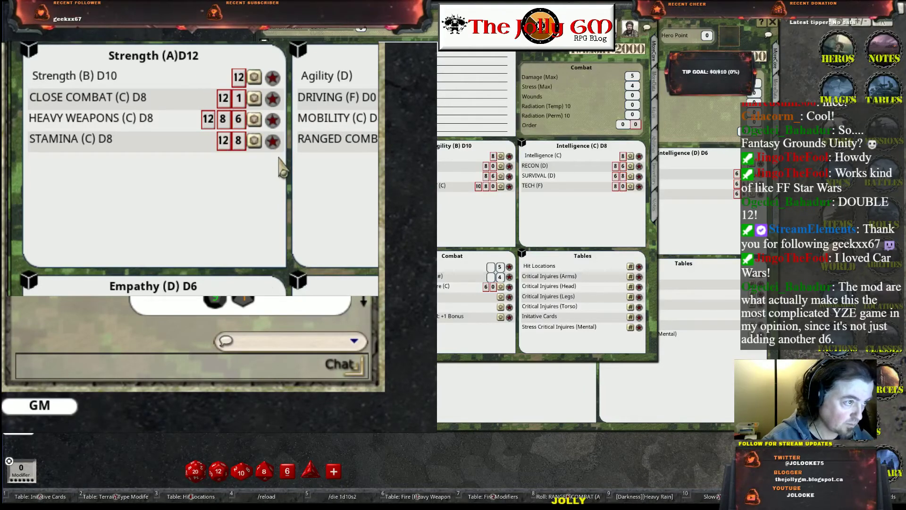
scroll(238, 98, "up", 2)
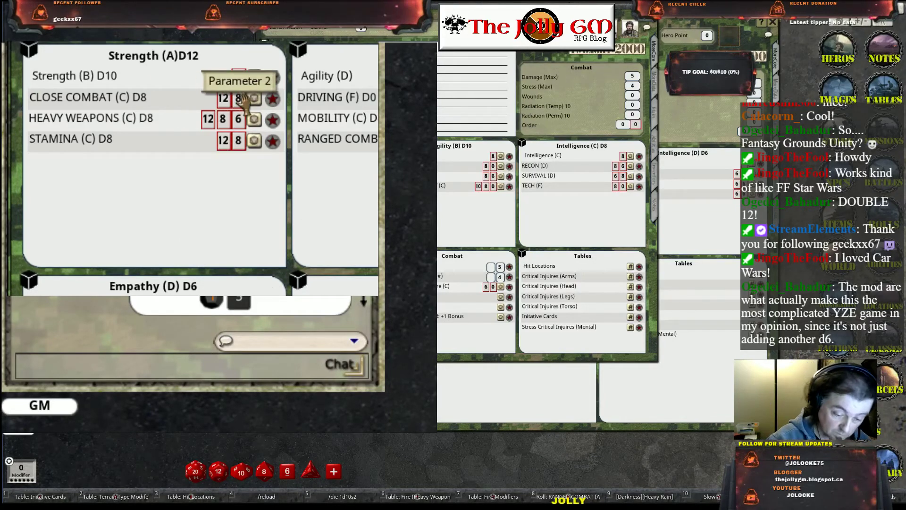
scroll(239, 98, "down", 8)
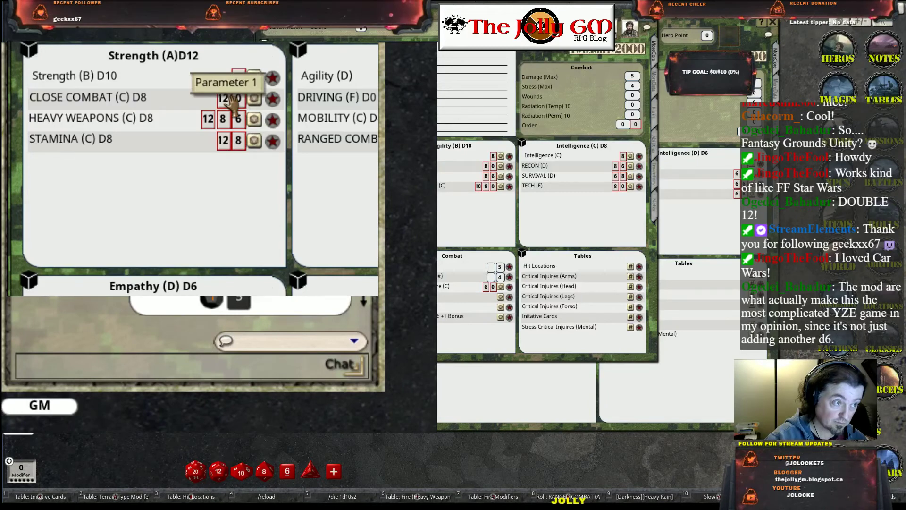
Roll CLOSE COMBAT, try Parameter 1 at 8 and 12, and set its two parameters to 6 and 10.
scroll(224, 98, "down", 2)
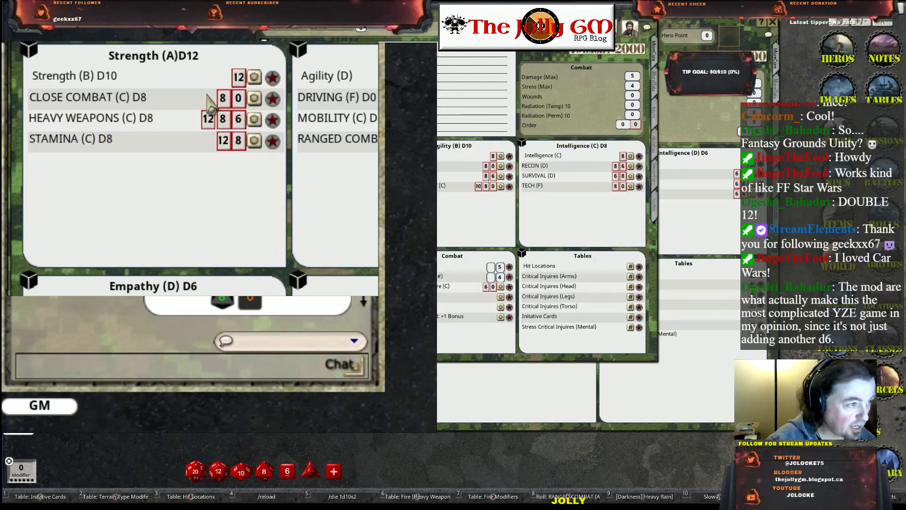
scroll(222, 98, "up", 2)
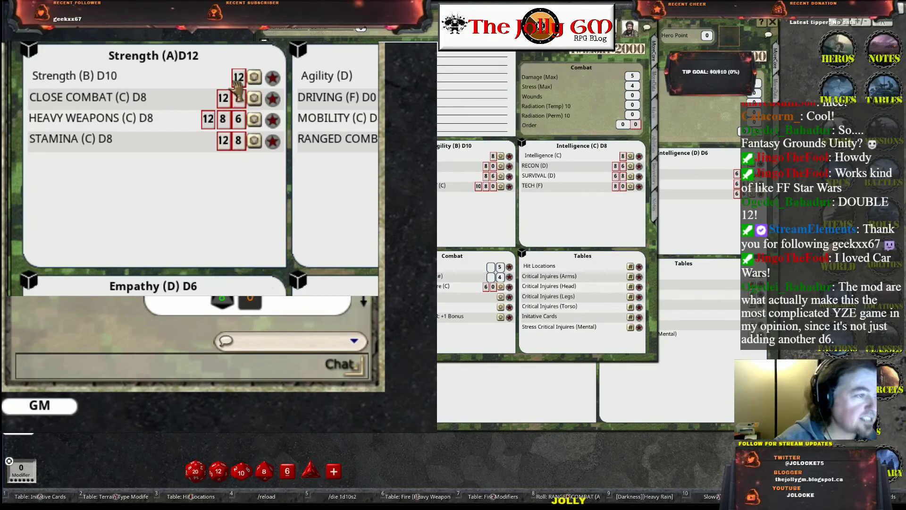
left_click(238, 98)
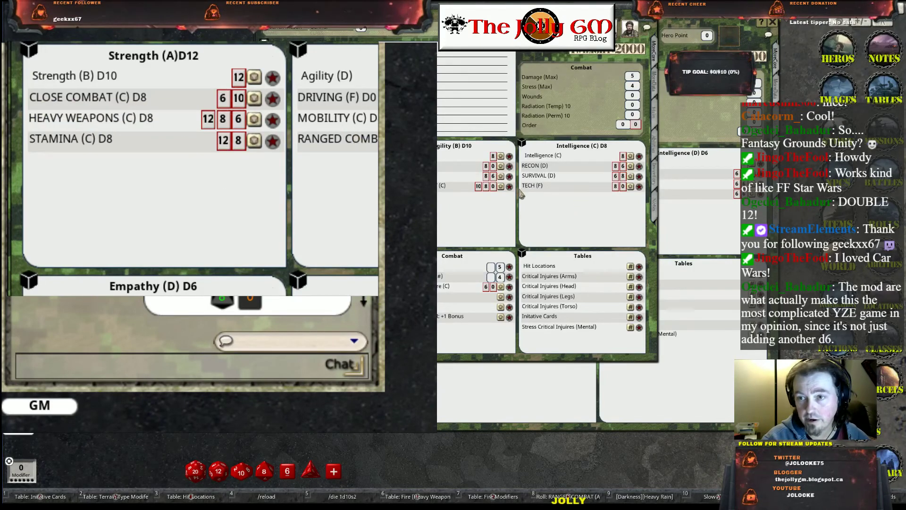
Examine the Dice String and Param Formula in the HEAVY WEAPONS (C) D8 skill details.
left_click_drag(373, 165, 471, 173)
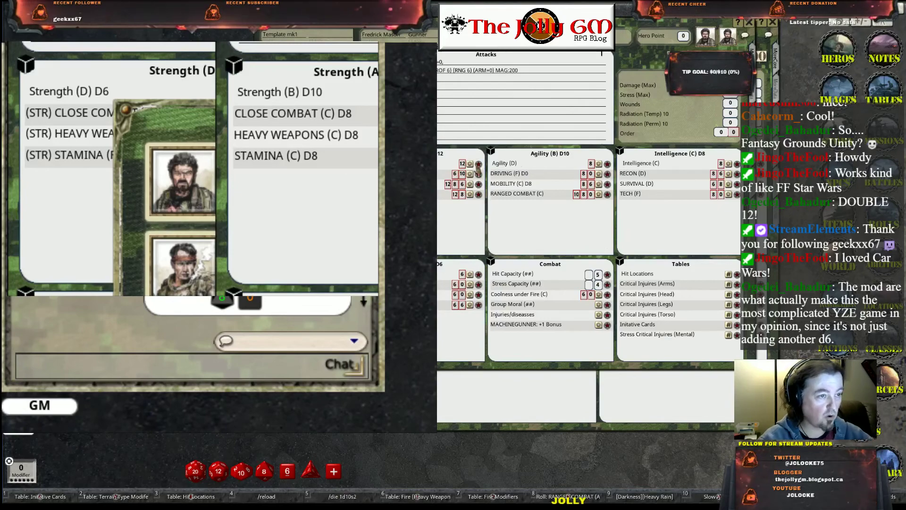
left_click(473, 183)
left_click_drag(443, 158, 525, 151)
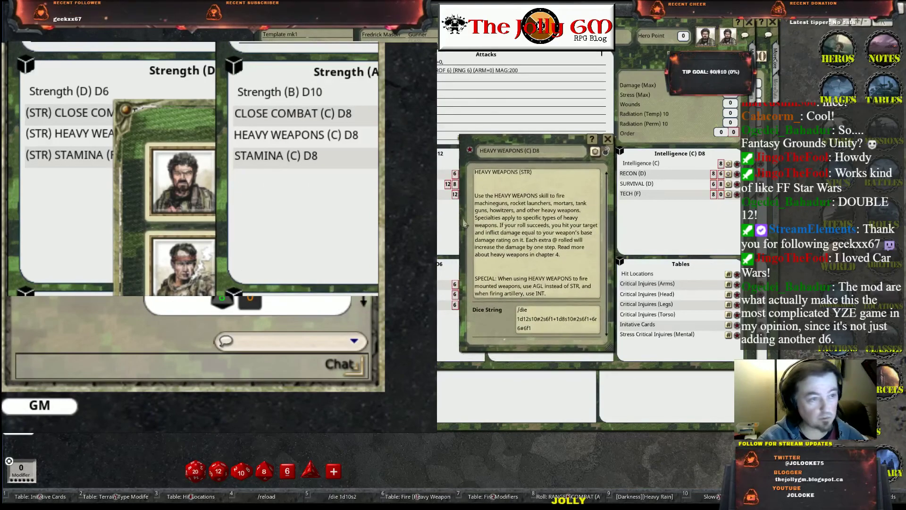
scroll(553, 245, "down", 5)
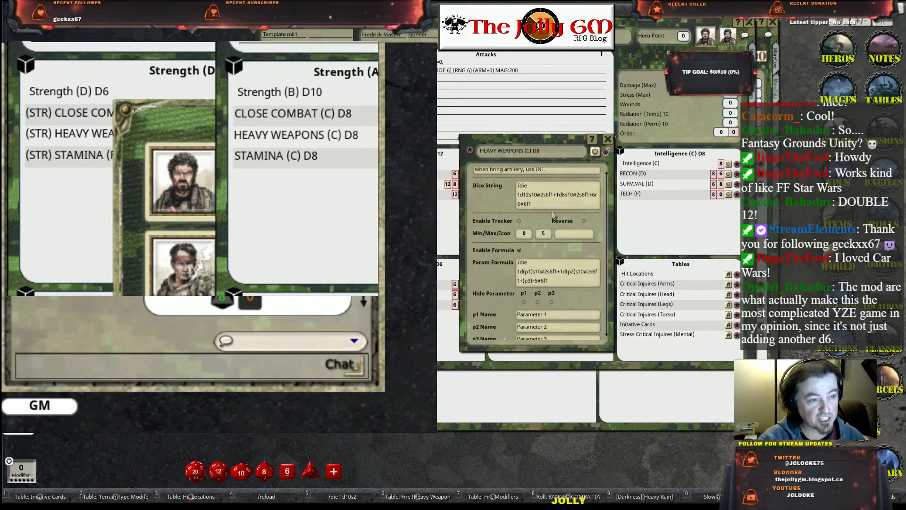
left_click(608, 139)
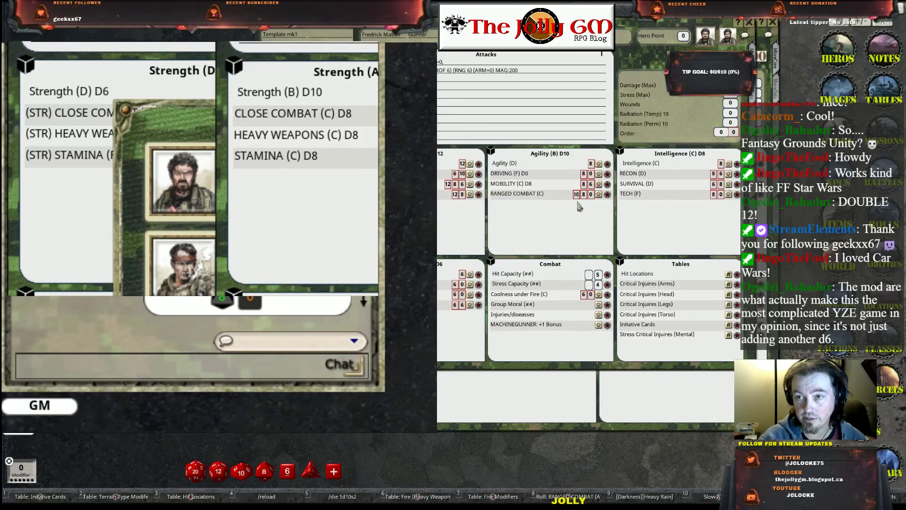
Close the gunner's character sheet and the Template mk1 sheet.
left_click(749, 23)
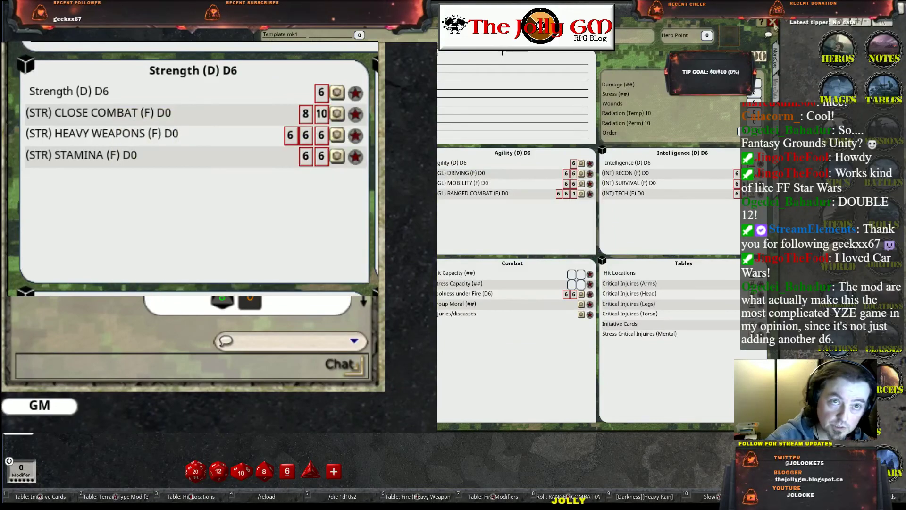
left_click(772, 23)
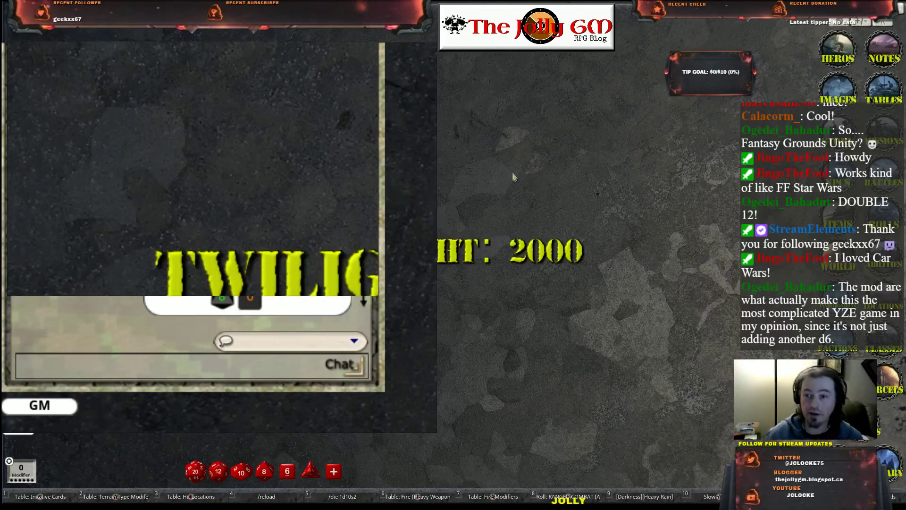